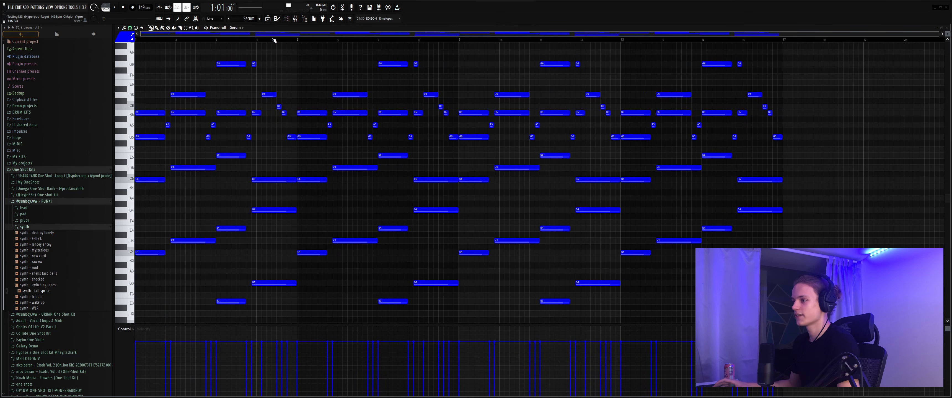
# Shift the highest note of the first chord up one semitone and back to its original pitch.
pyautogui.scroll(4, 273, 40)
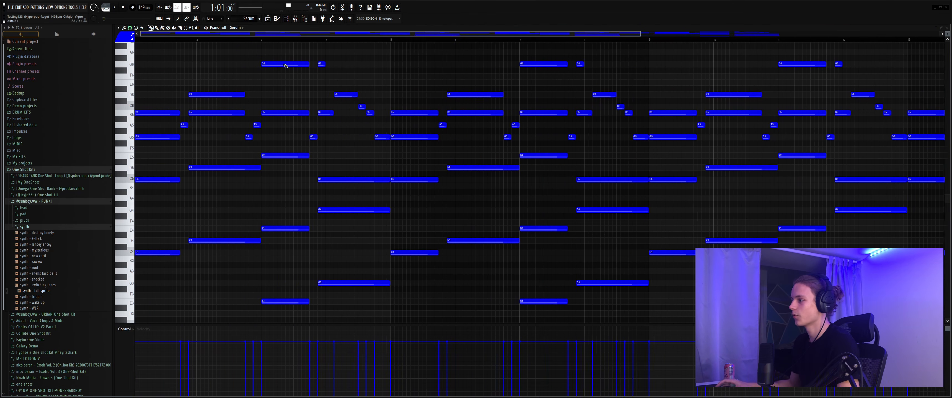
pyautogui.scroll(3, 188, 183)
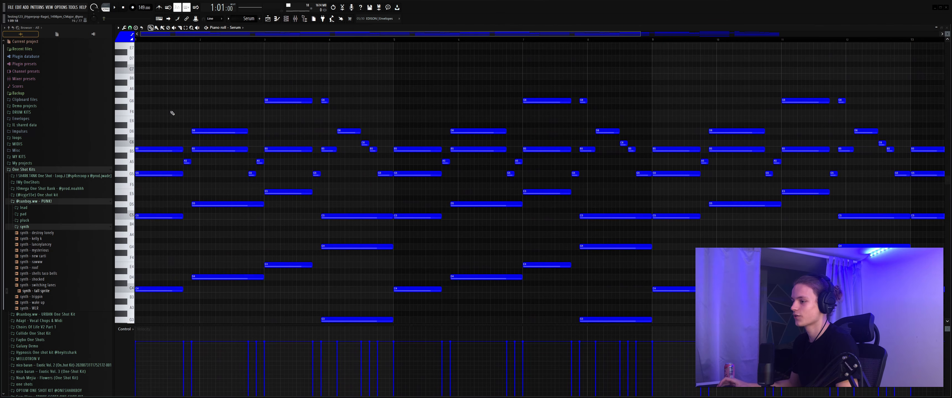
pyautogui.scroll(4, 169, 44)
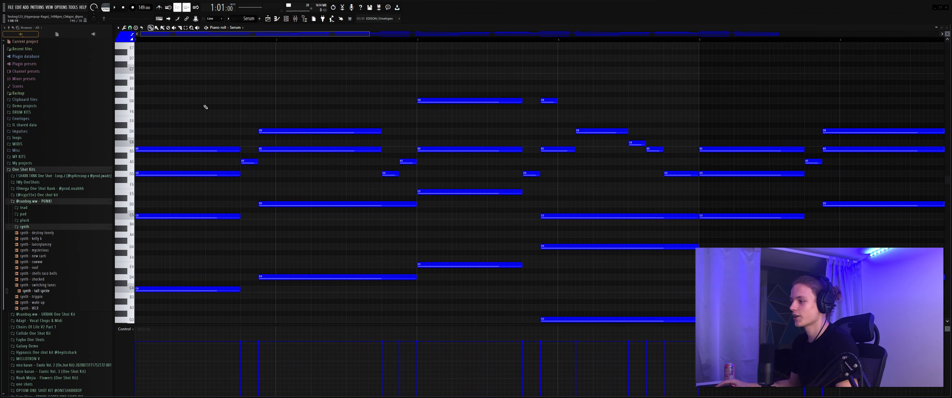
pyautogui.scroll(-1, 204, 104)
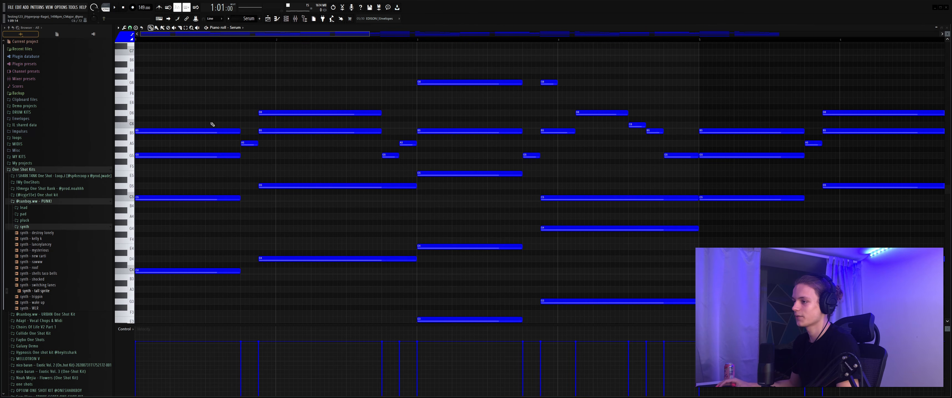
pyautogui.moveTo(201, 122); pyautogui.dragTo(258, 139)
pyautogui.hotkey('shift', 'Up')
pyautogui.scroll(-1, 196, 137)
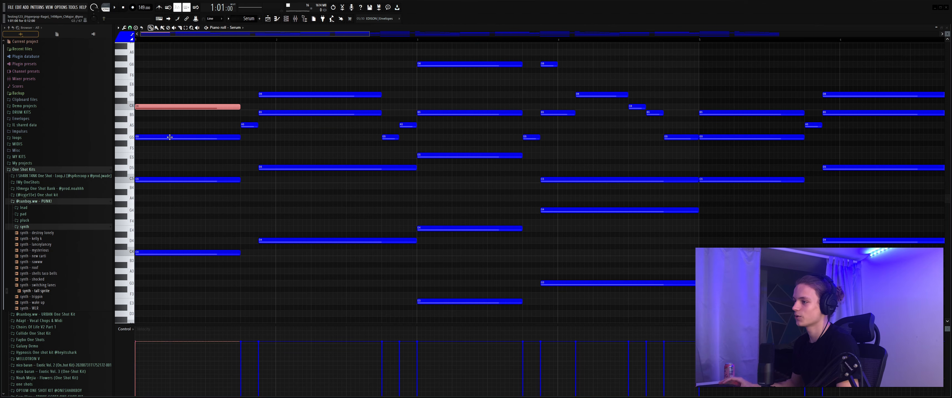
pyautogui.hotkey('shift', 'Down')
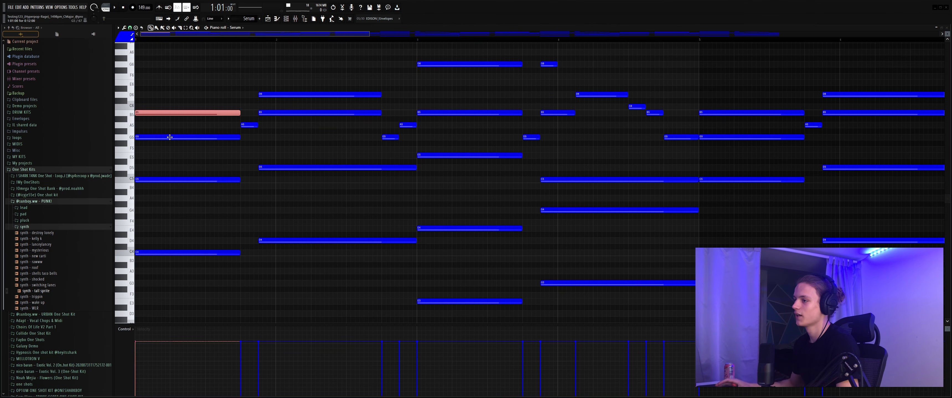
# Highlight the four stacked notes of the first chord and the short passing note that follows them.
pyautogui.rightClick(193, 126)
pyautogui.scroll(-1, 193, 125)
pyautogui.moveTo(209, 98); pyautogui.dragTo(196, 260)
pyautogui.moveTo(285, 80); pyautogui.dragTo(288, 250)
pyautogui.moveTo(185, 109); pyautogui.dragTo(224, 254)
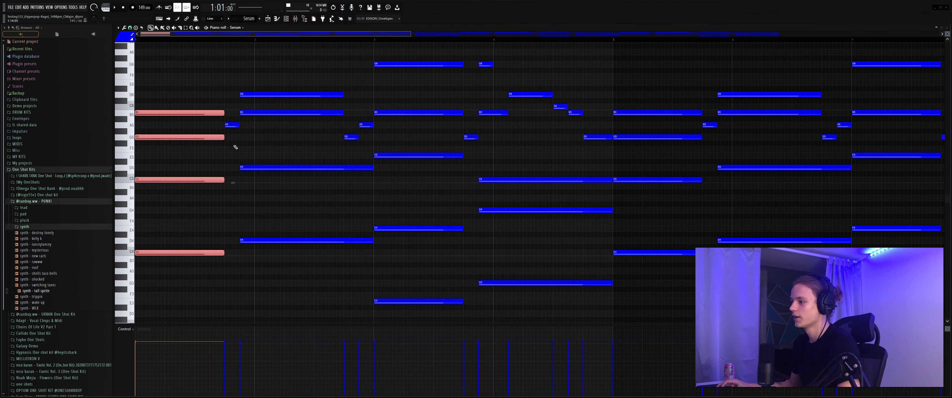
pyautogui.moveTo(232, 134); pyautogui.dragTo(233, 238)
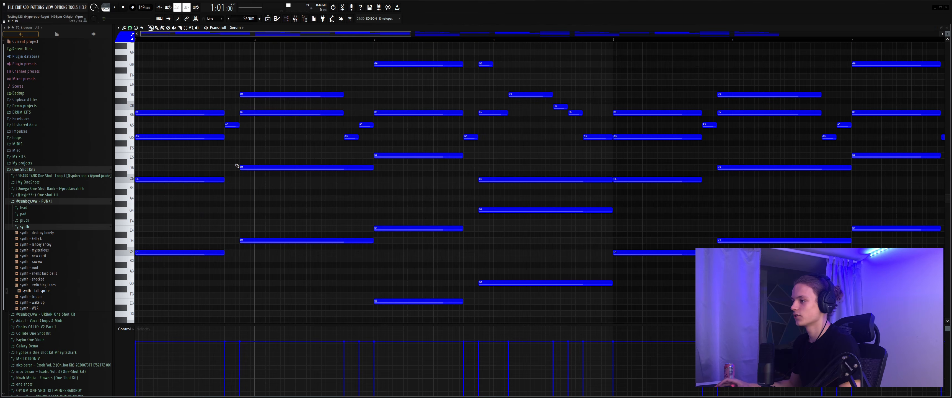
pyautogui.click(233, 124)
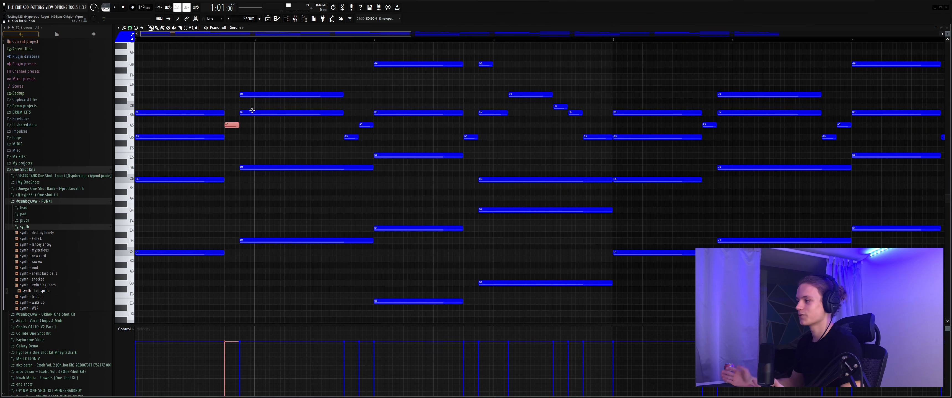
# Highlight the two short passing notes leading into the third chord and the one leading into the fourth.
pyautogui.scroll(-5, 240, 42)
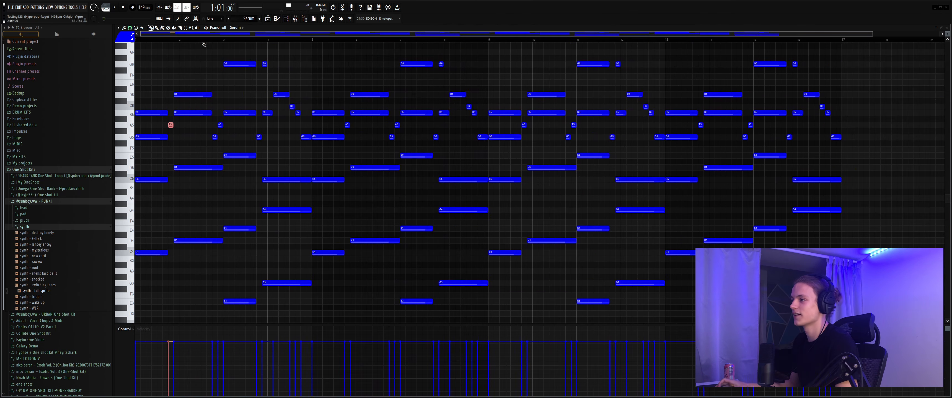
pyautogui.scroll(3, 199, 43)
pyautogui.moveTo(270, 122); pyautogui.dragTo(303, 158)
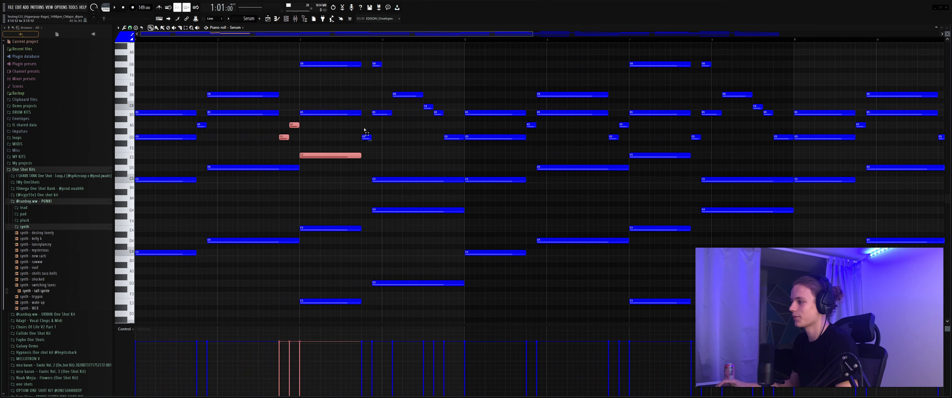
pyautogui.click(366, 137)
pyautogui.scroll(4, 384, 43)
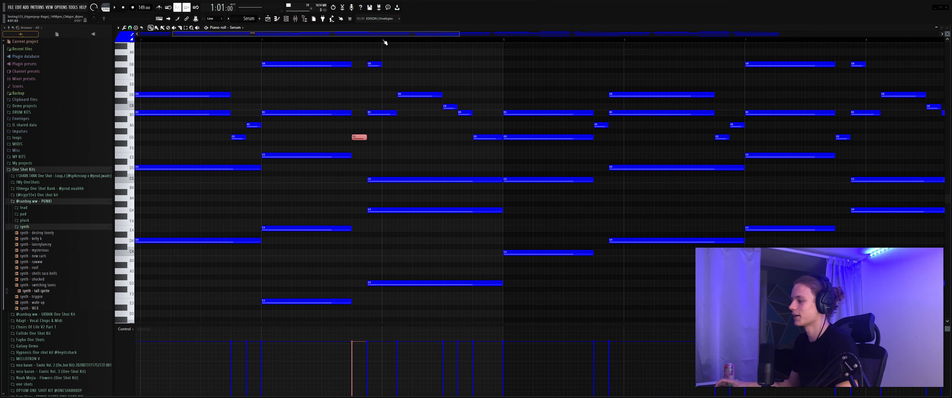
# Highlight the fourth chord's middle note, the short top note and the descending melody notes above it, and clear the selection.
pyautogui.scroll(-2, 384, 43)
pyautogui.click(387, 210)
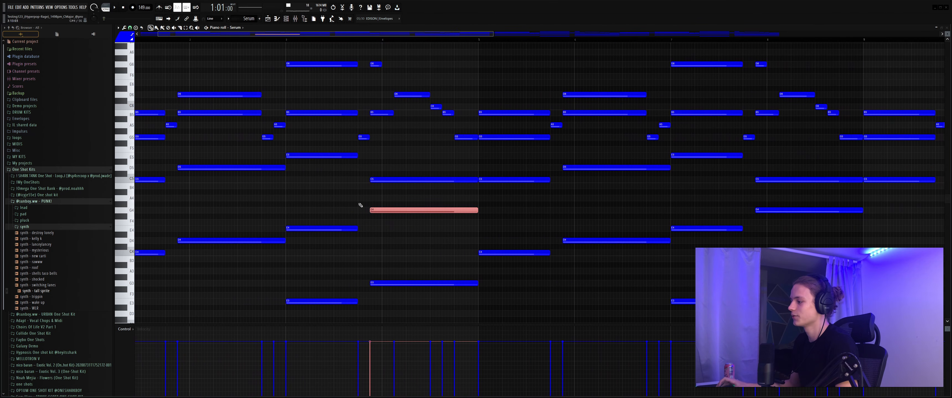
pyautogui.click(377, 65)
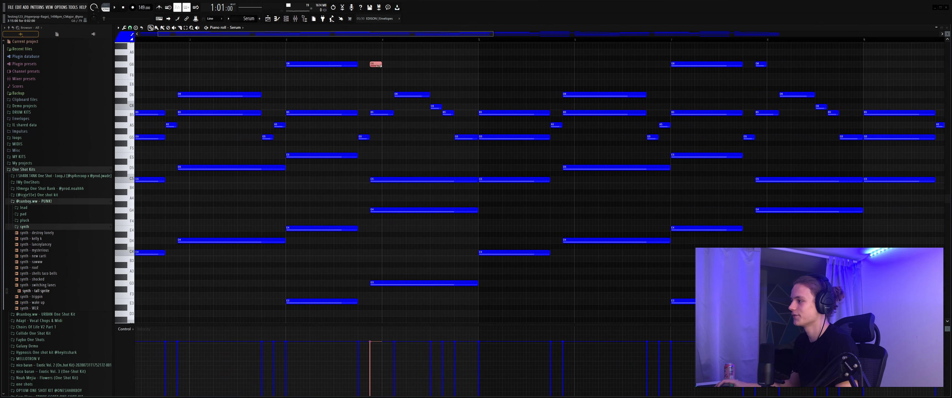
pyautogui.scroll(3, 384, 40)
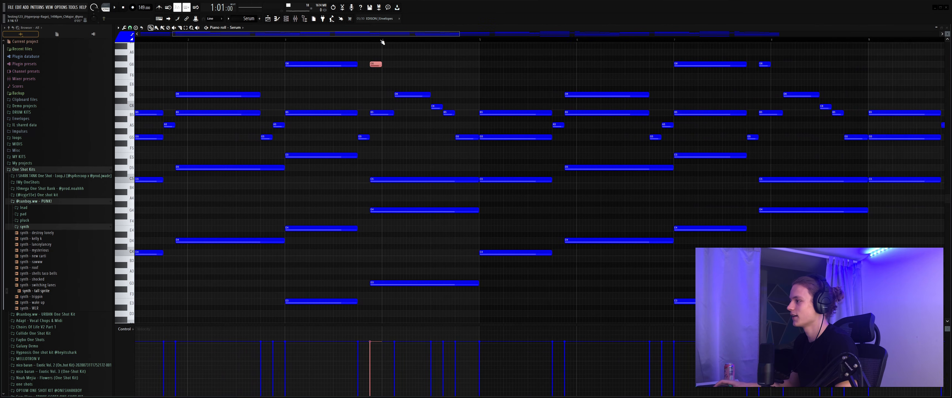
pyautogui.click(436, 94)
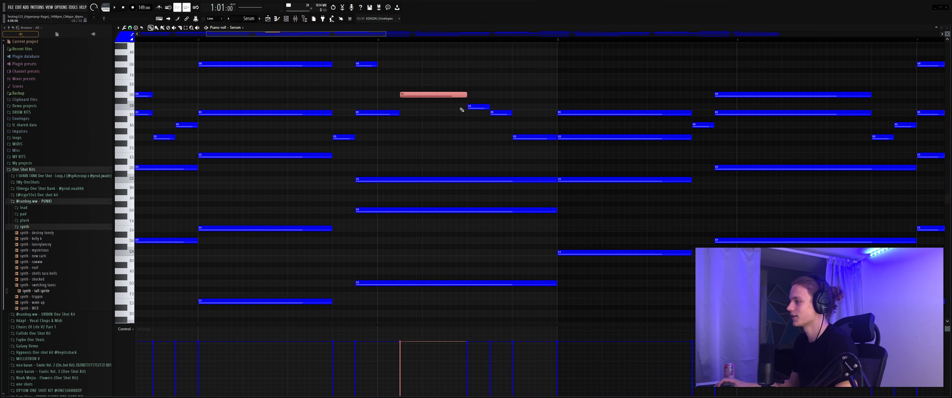
pyautogui.moveTo(477, 100); pyautogui.dragTo(532, 153)
pyautogui.scroll(-1, 370, 41)
pyautogui.scroll(-5, 370, 42)
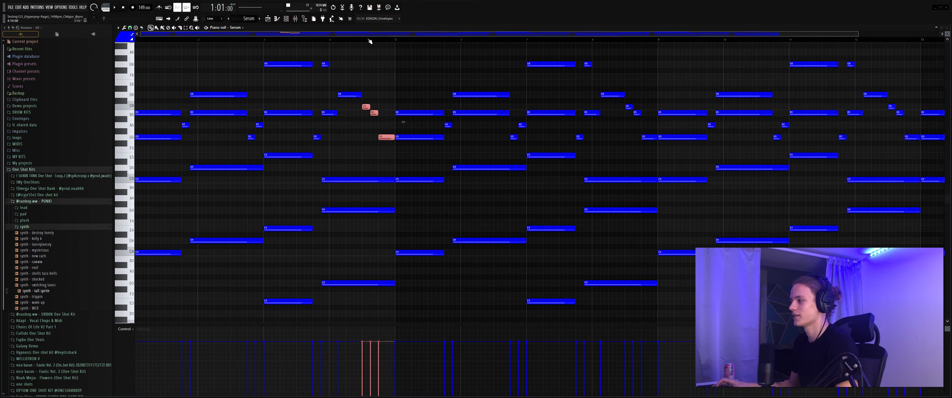
pyautogui.keyDown('ctrl'); pyautogui.click(328, 54); pyautogui.keyUp('ctrl')
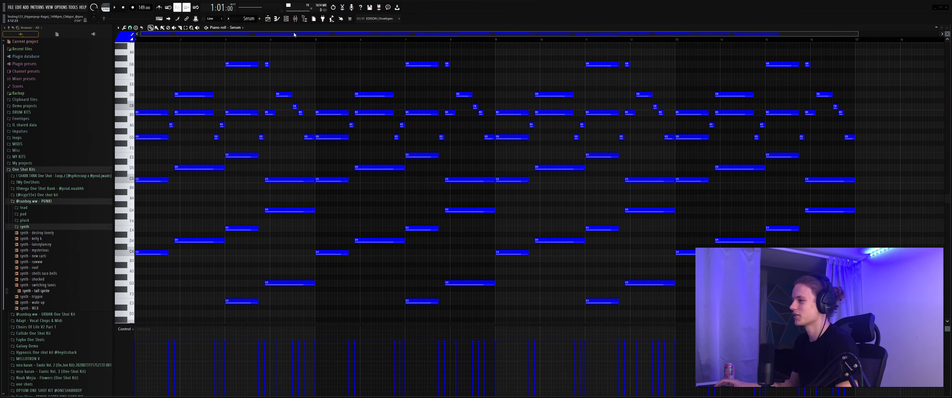
# Highlight the first four-bar phrase and the repeats after it to compare them, and clear the selection.
pyautogui.scroll(3, 277, 40)
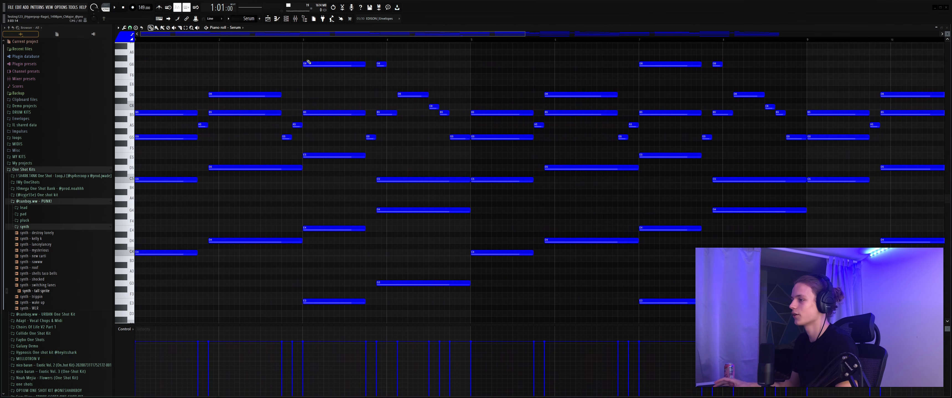
pyautogui.scroll(-3, 406, 40)
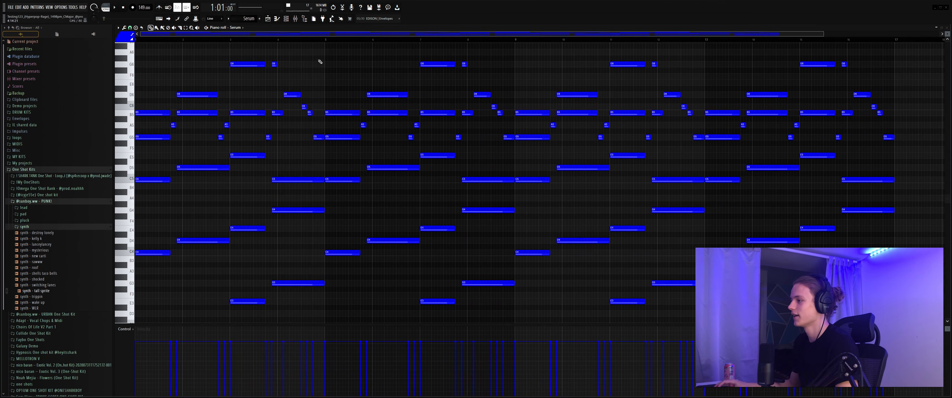
pyautogui.moveTo(319, 43); pyautogui.dragTo(69, 335)
pyautogui.scroll(-1, 350, 38)
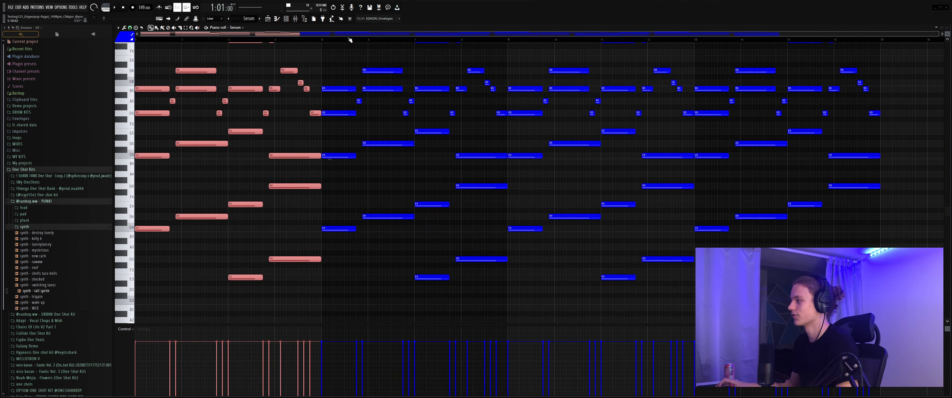
pyautogui.scroll(4, 654, 120)
pyautogui.moveTo(771, 98); pyautogui.dragTo(304, 327)
pyautogui.keyDown('ctrl'); pyautogui.click(301, 289); pyautogui.keyUp('ctrl')
# Open the mixer and inspect the Gross Beat volume pattern on the Serum track.
pyautogui.click(295, 19)
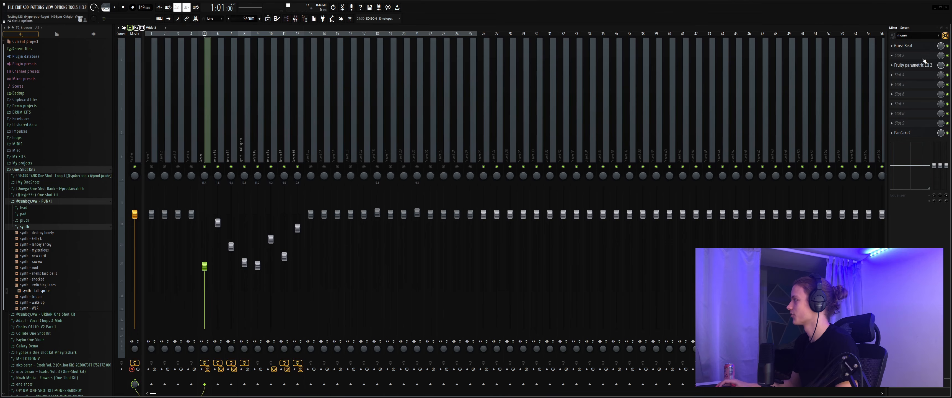
pyautogui.click(920, 46)
pyautogui.moveTo(289, 85); pyautogui.dragTo(319, 81)
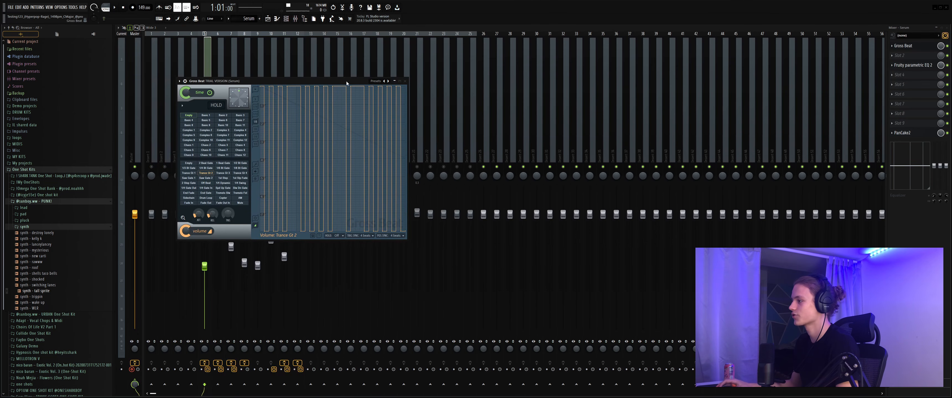
pyautogui.click(405, 82)
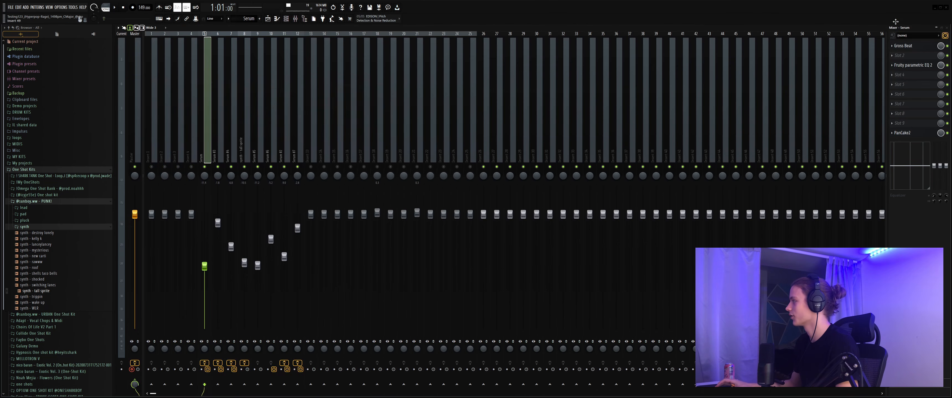
# Inspect the Fruity parametric EQ 2 curve and the PanCake2 panning shape on the Serum track.
pyautogui.click(911, 66)
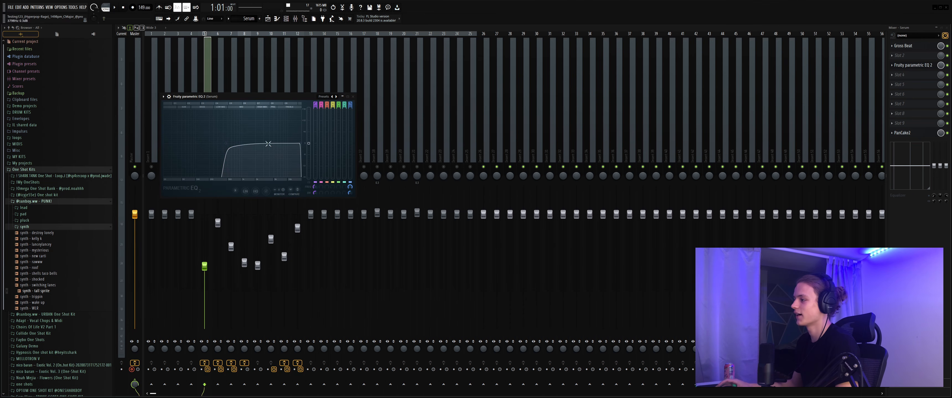
pyautogui.click(353, 97)
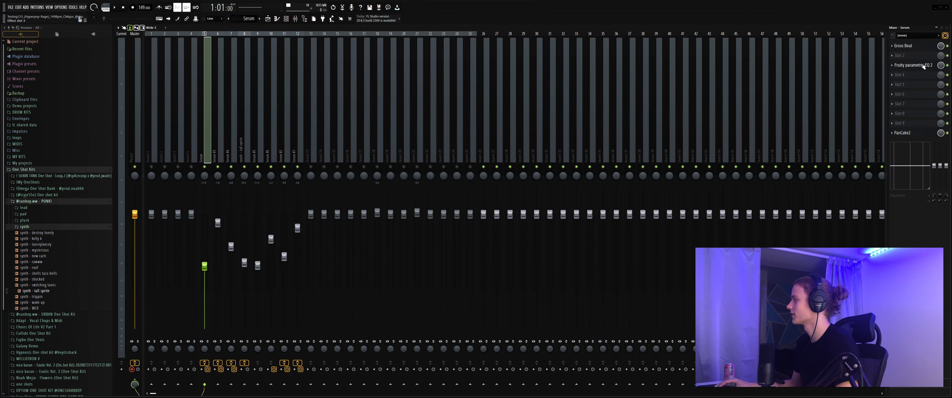
pyautogui.click(903, 133)
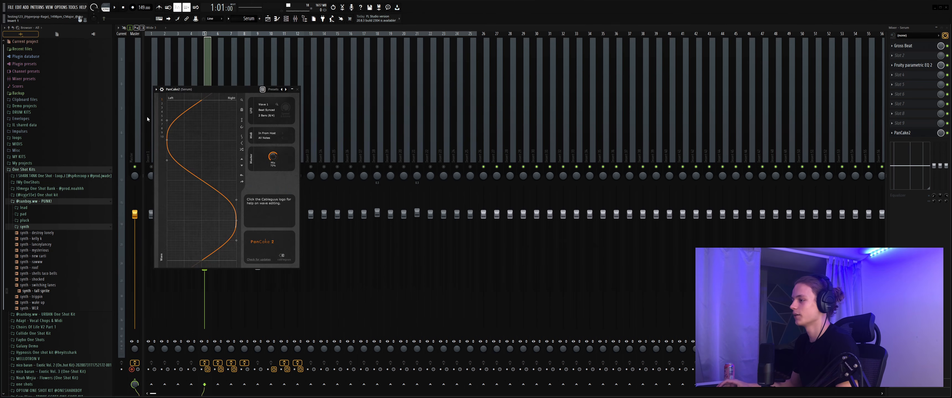
pyautogui.click(297, 89)
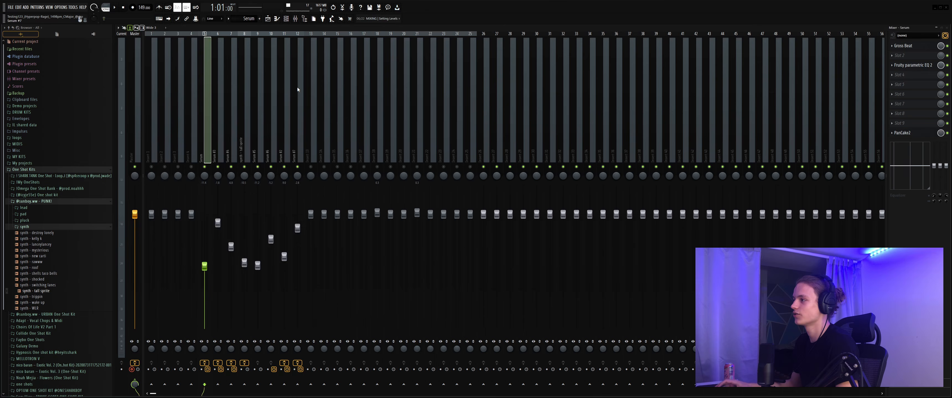
# Open the Serum channel's piano roll and play back the selected opening phrase of the melody.
pyautogui.click(287, 18)
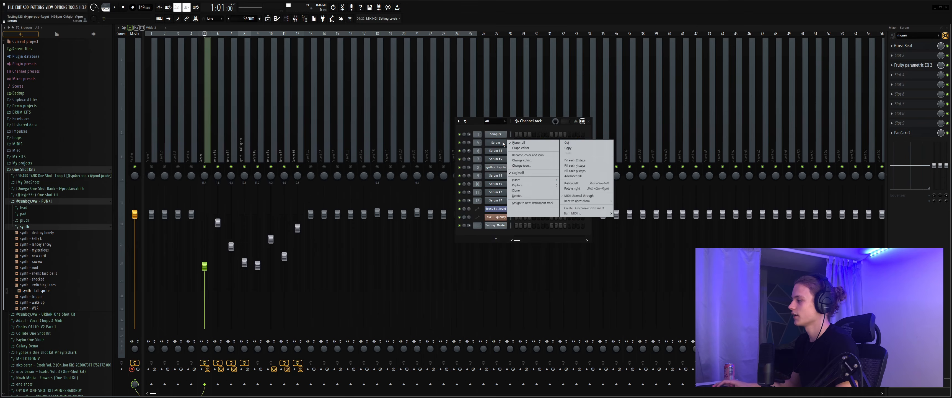
pyautogui.click(520, 143)
pyautogui.scroll(-2, 298, 41)
pyautogui.moveTo(298, 40); pyautogui.dragTo(35, 44)
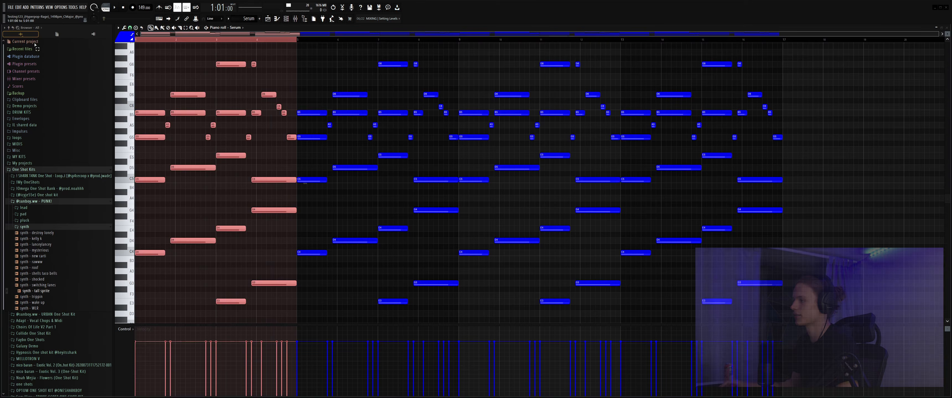
pyautogui.press('space')
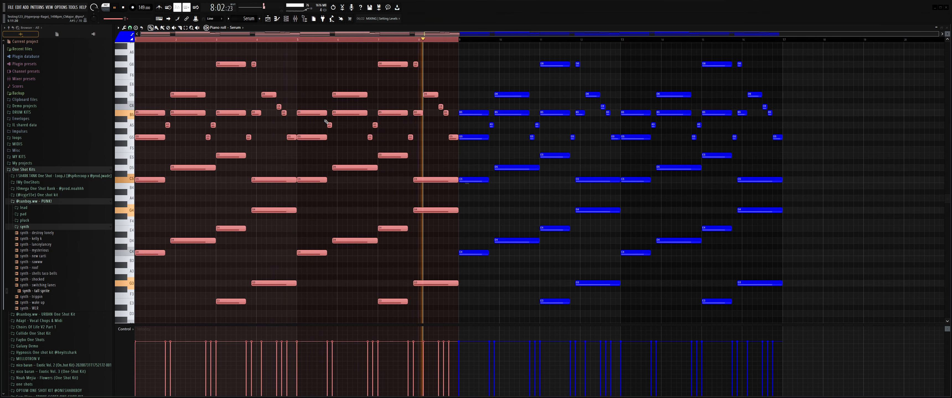
pyautogui.press('space')
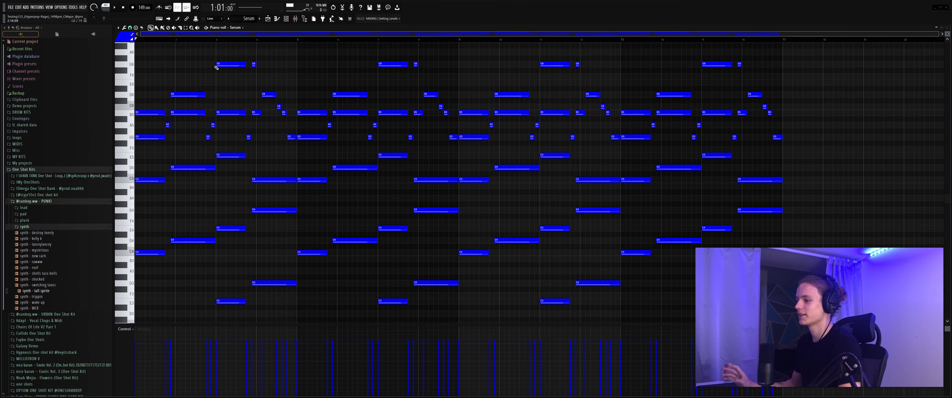
# Open the Serum #4 piano roll and highlight the lower notes of the first three chords in turn.
pyautogui.click(290, 18)
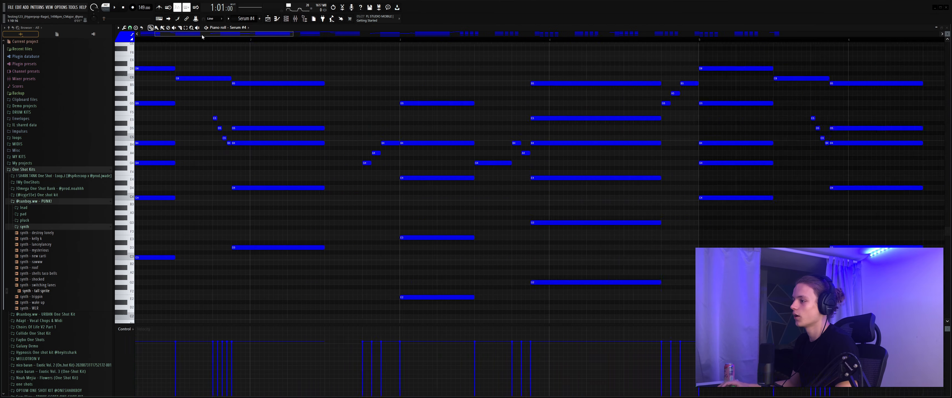
pyautogui.scroll(2, 203, 36)
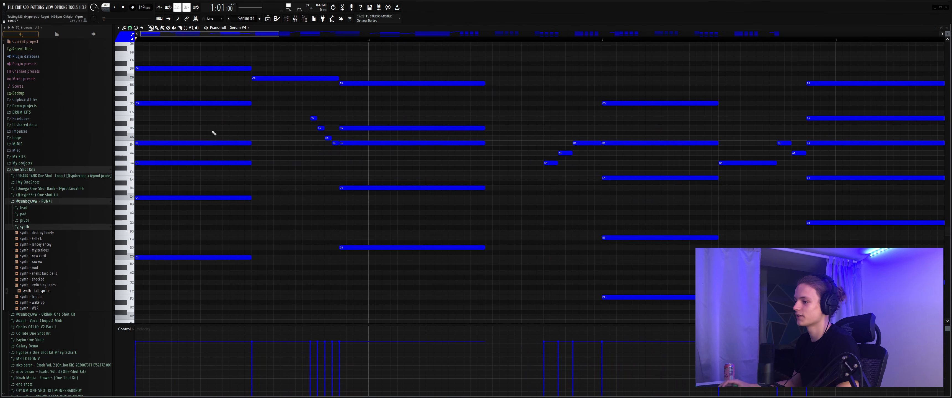
pyautogui.moveTo(214, 133); pyautogui.dragTo(214, 294)
pyautogui.moveTo(226, 121); pyautogui.dragTo(225, 291)
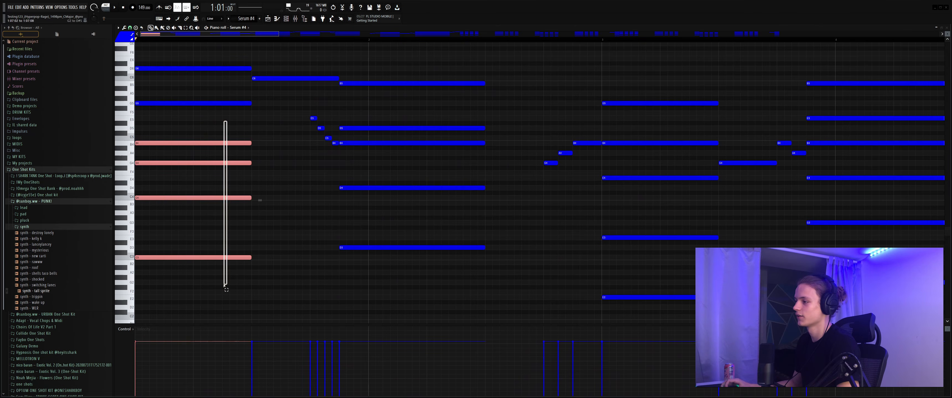
pyautogui.moveTo(433, 107); pyautogui.dragTo(406, 282)
pyautogui.scroll(-2, 610, 98)
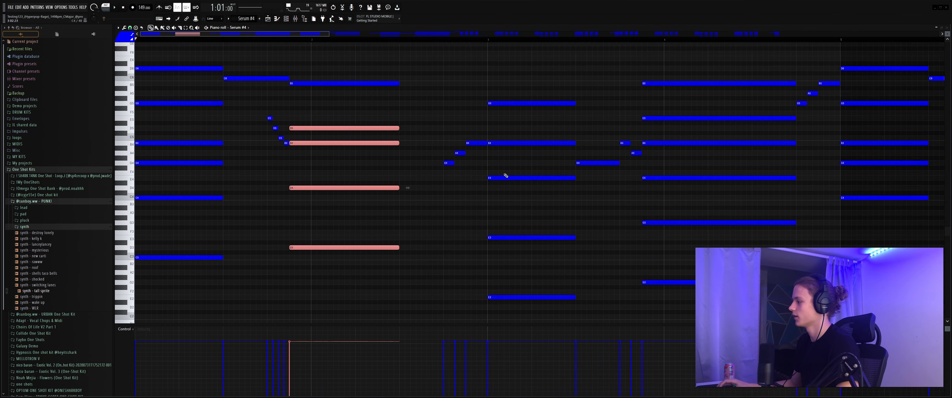
pyautogui.moveTo(510, 136); pyautogui.dragTo(489, 321)
pyautogui.scroll(3, 506, 230)
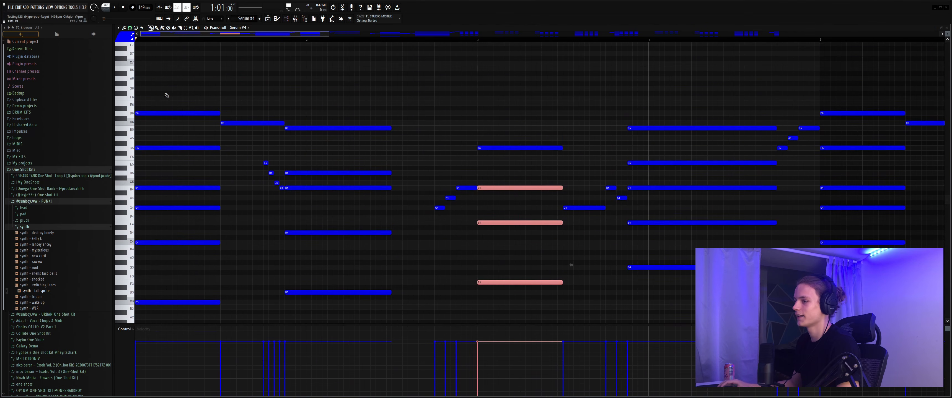
# Highlight the two highest notes of the first chord, and the bass notes of the first two chords.
pyautogui.moveTo(161, 100); pyautogui.dragTo(173, 168)
pyautogui.scroll(-2, 214, 152)
pyautogui.scroll(-6, 218, 196)
pyautogui.moveTo(306, 157); pyautogui.dragTo(188, 225)
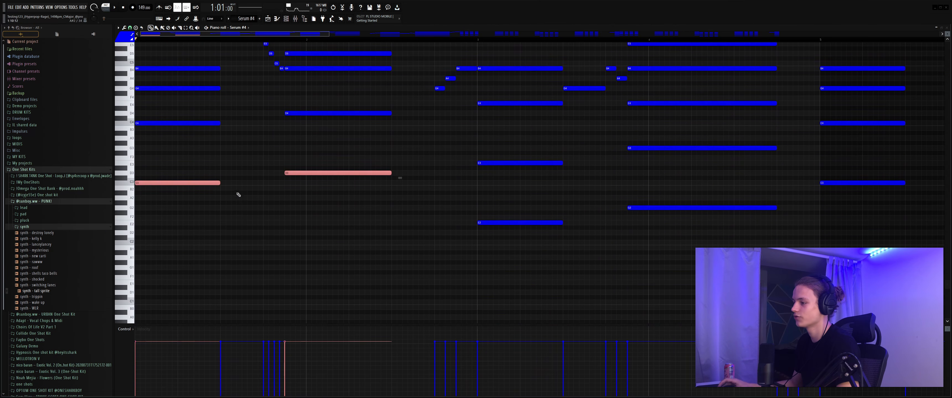
pyautogui.scroll(3, 248, 190)
pyautogui.scroll(3, 254, 188)
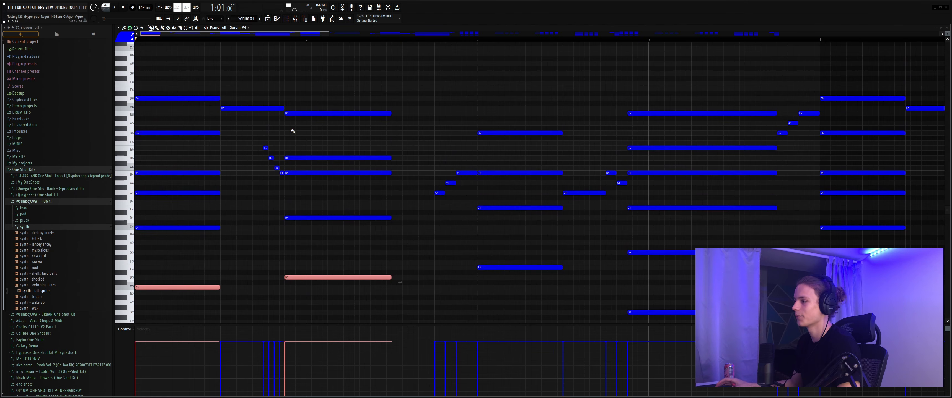
pyautogui.scroll(-4, 247, 42)
pyautogui.scroll(5, 249, 39)
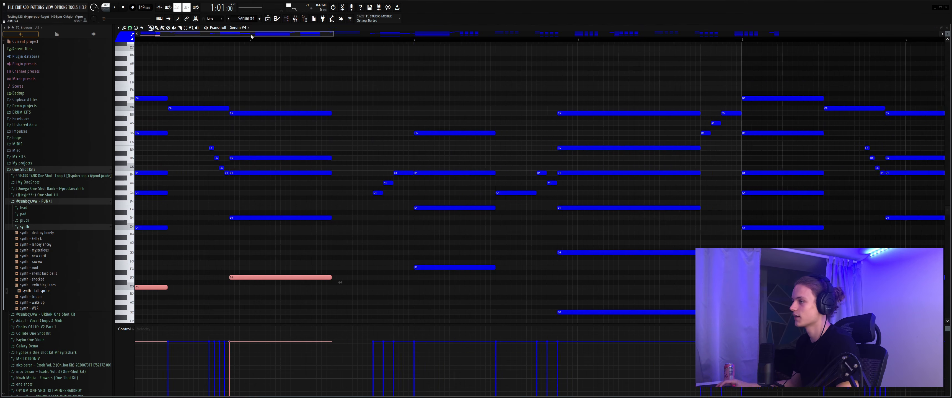
# Highlight the descending four-note run before the second chord, and the three top melody notes of the opening phrase.
pyautogui.keyDown('ctrl'); pyautogui.click(260, 108); pyautogui.keyUp('ctrl')
pyautogui.moveTo(264, 136); pyautogui.dragTo(296, 193)
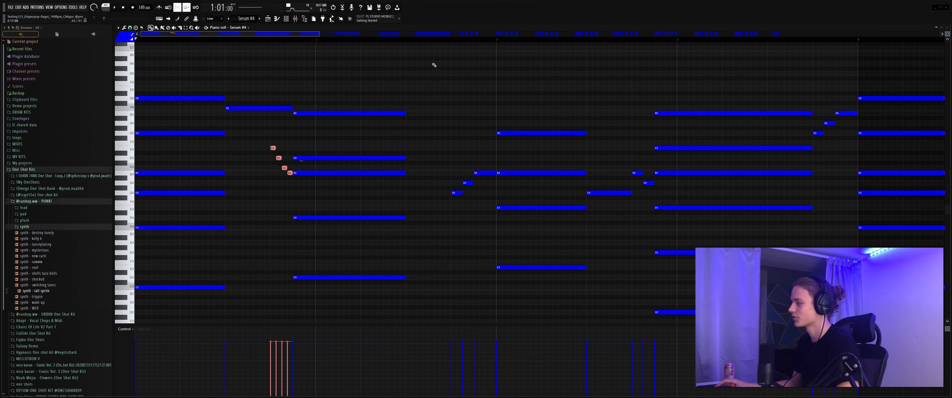
pyautogui.scroll(-3, 434, 65)
pyautogui.moveTo(172, 87); pyautogui.dragTo(265, 126)
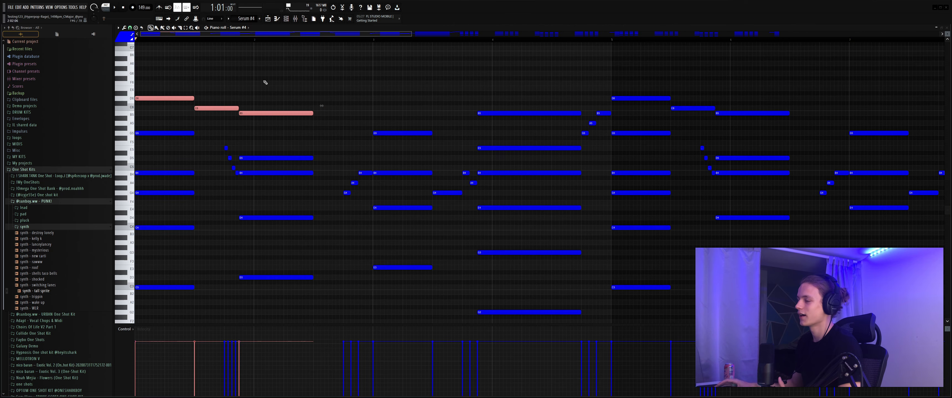
# Clear the selection and highlight the four chord stabs opening the second half and the longer chord after them.
pyautogui.hotkey('ctrl', 'd')
pyautogui.scroll(-5, 243, 42)
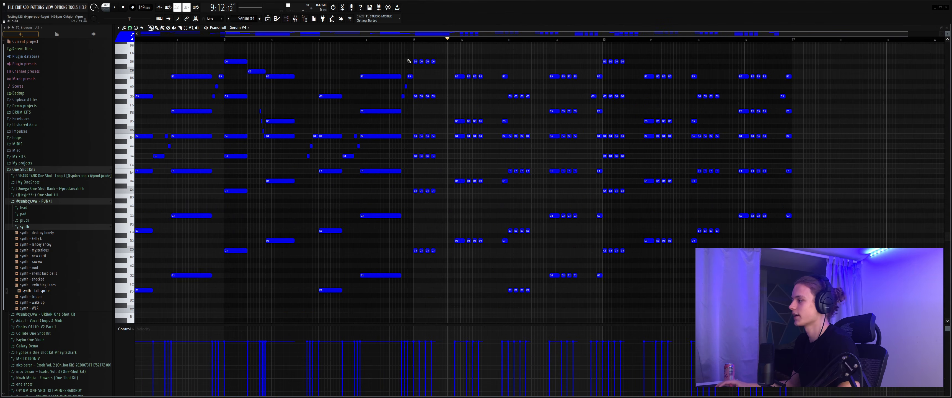
pyautogui.moveTo(418, 55); pyautogui.dragTo(439, 256)
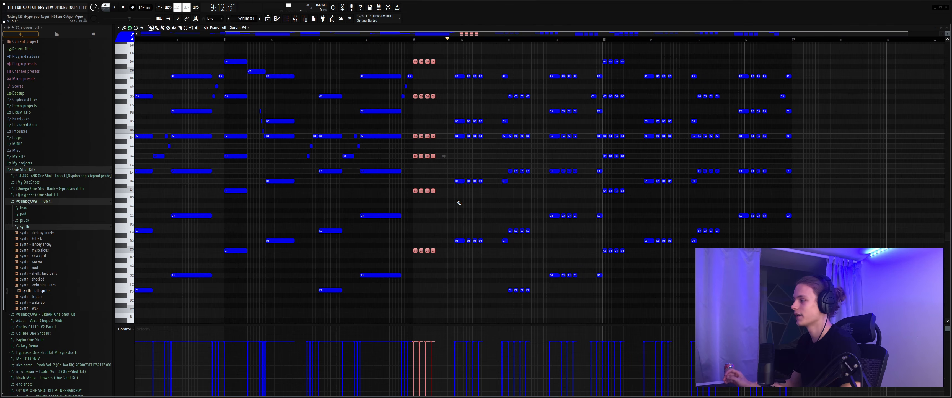
pyautogui.moveTo(454, 41); pyautogui.dragTo(444, 144)
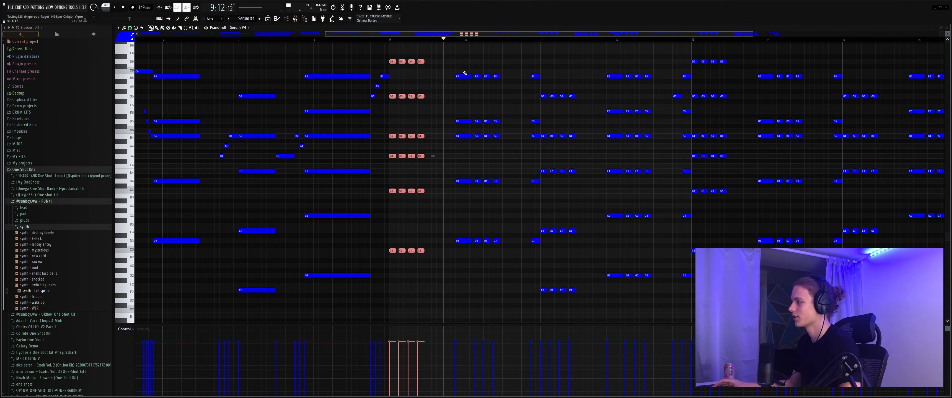
pyautogui.scroll(1, 467, 38)
pyautogui.moveTo(476, 70); pyautogui.dragTo(476, 265)
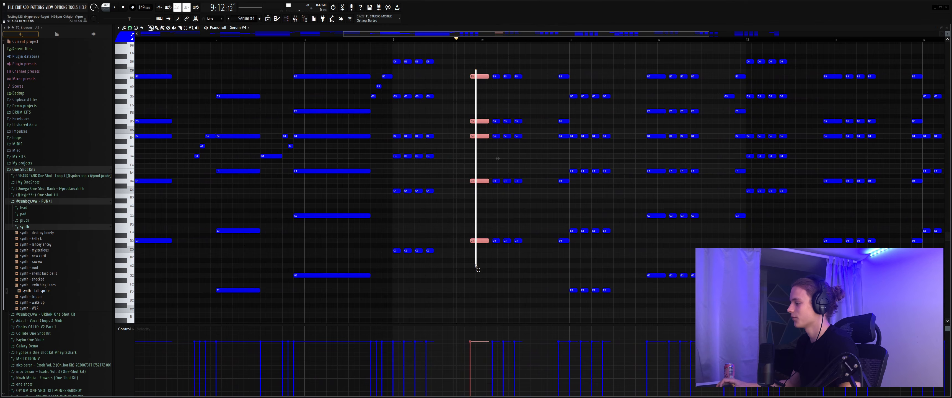
pyautogui.scroll(1, 490, 74)
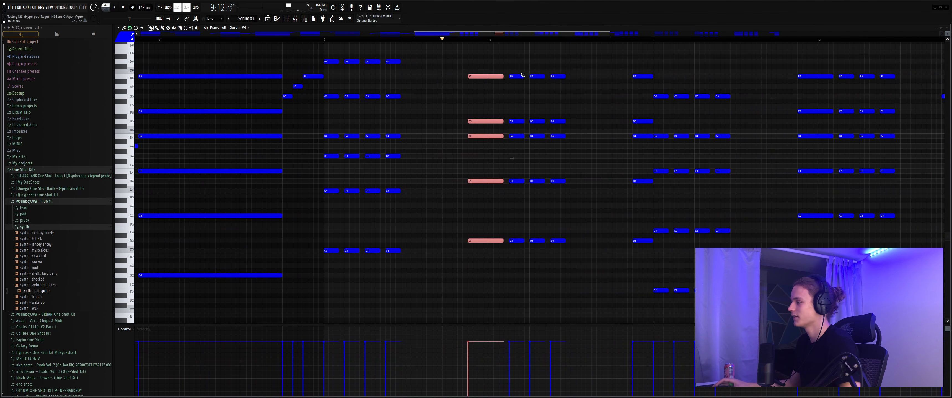
# Highlight the held chord with its following stabs and part of the next chord's bass, and compare the pattern's two halves.
pyautogui.moveTo(467, 64); pyautogui.dragTo(591, 251)
pyautogui.moveTo(488, 59); pyautogui.dragTo(487, 243)
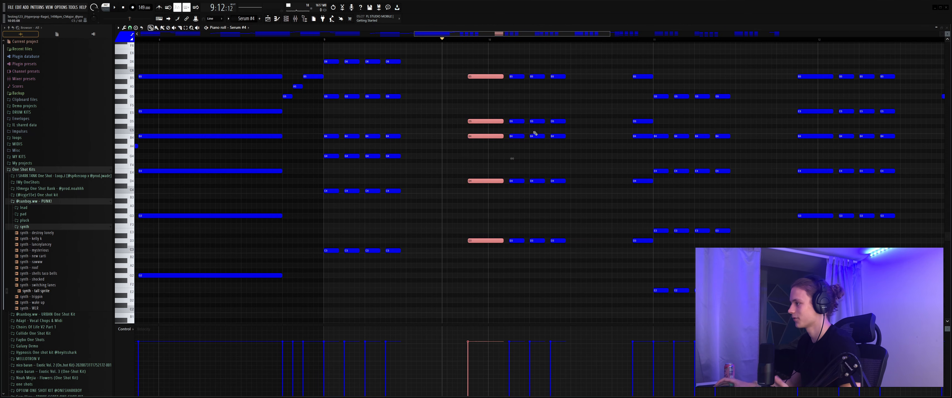
pyautogui.scroll(-6, 446, 36)
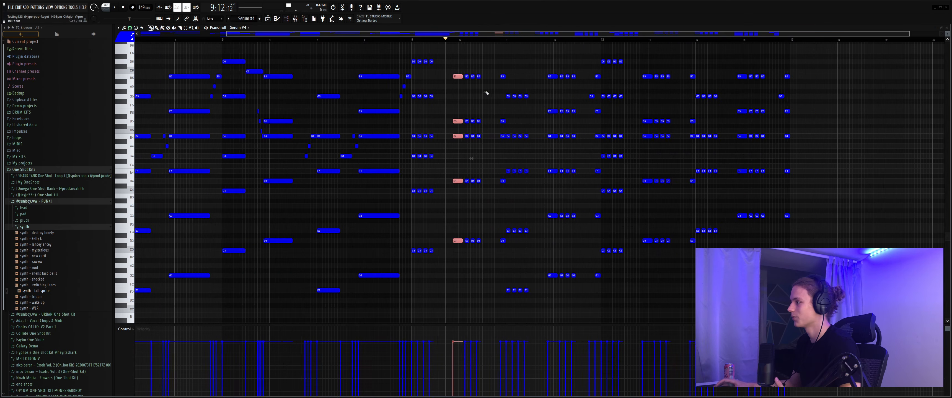
pyautogui.scroll(5, 477, 40)
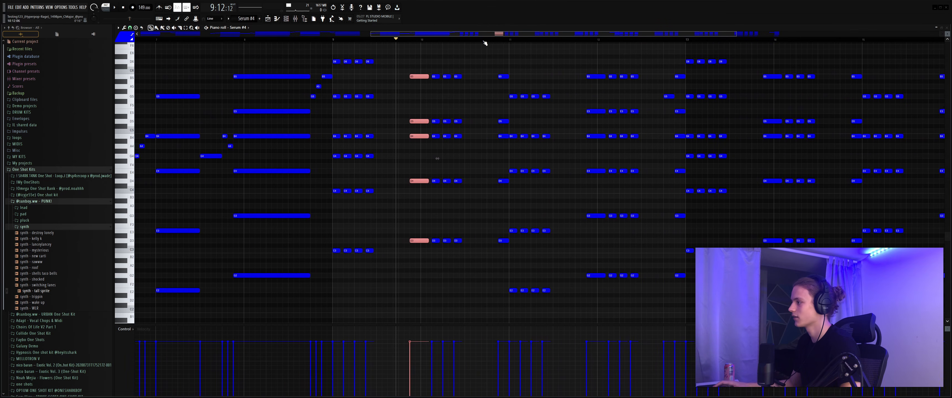
pyautogui.moveTo(427, 63); pyautogui.dragTo(446, 272)
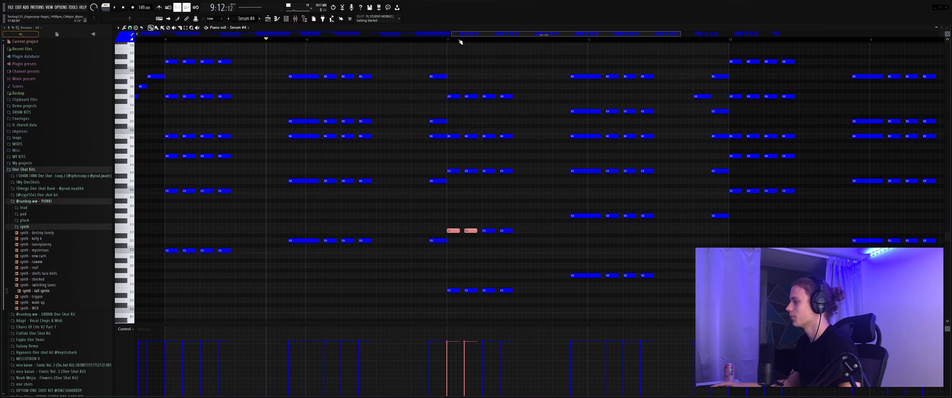
pyautogui.scroll(-6, 460, 41)
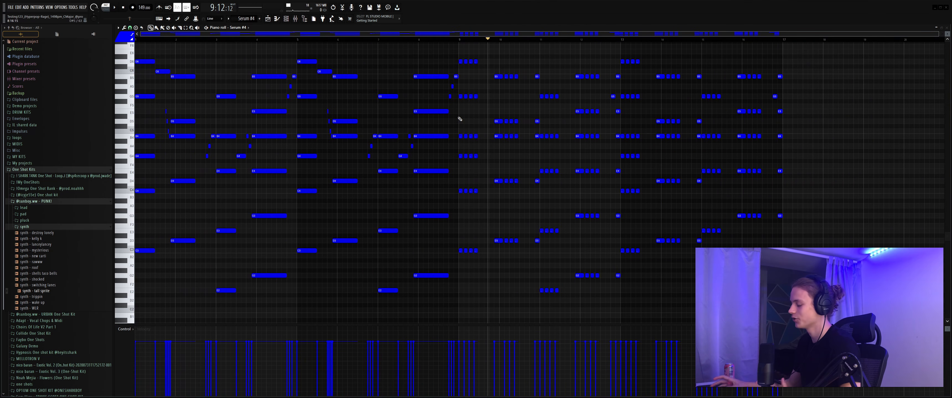
pyautogui.scroll(7, 466, 39)
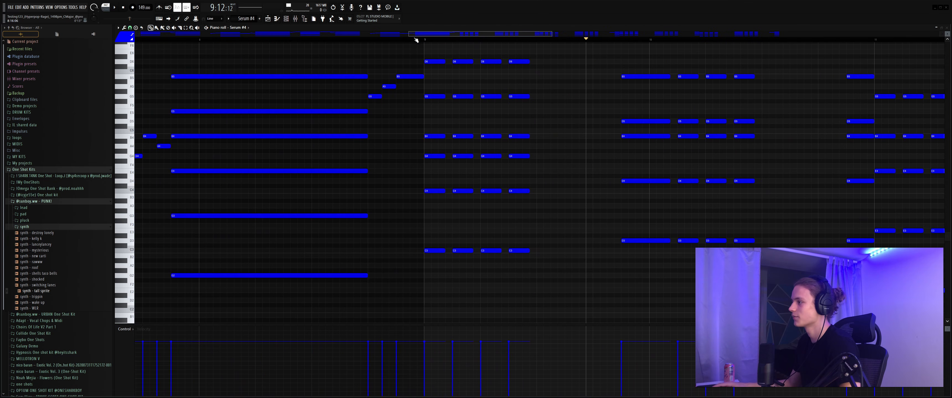
pyautogui.scroll(-3, 416, 40)
# Solo the rendered audio on Track 1 in the playlist and play back the section above the three separate Serum #4 clips.
pyautogui.press('F5')
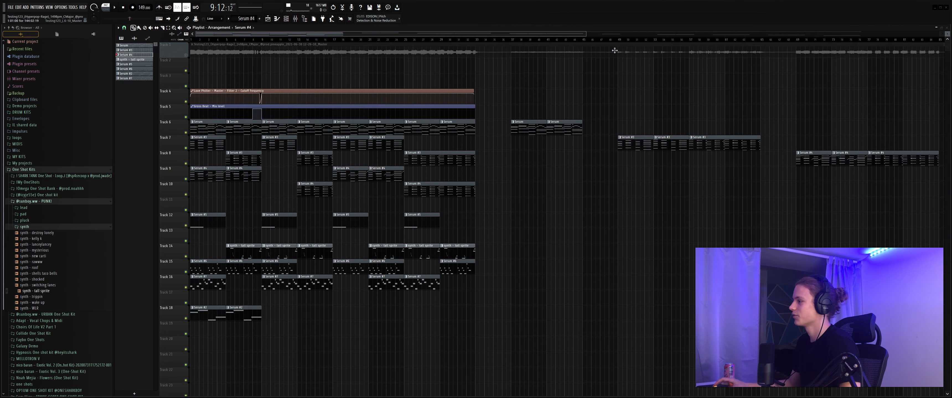
pyautogui.click(185, 55)
pyautogui.keyDown('ctrl'); pyautogui.click(185, 55); pyautogui.keyUp('ctrl')
pyautogui.scroll(-4, 506, 42)
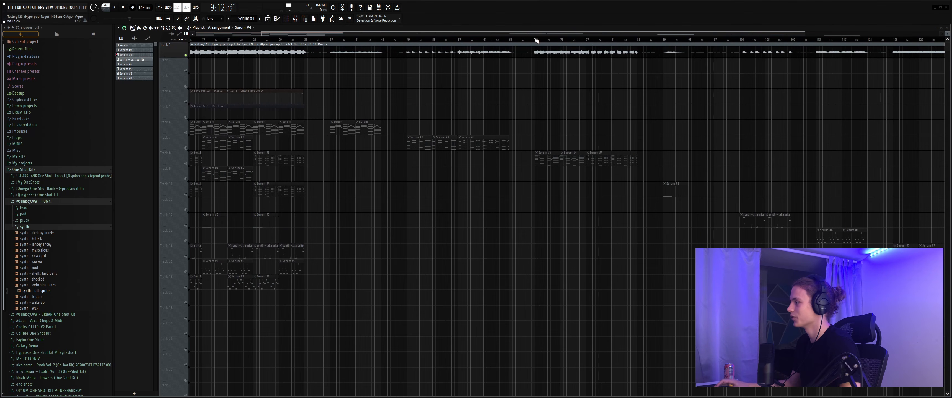
pyautogui.moveTo(537, 41); pyautogui.dragTo(647, 50)
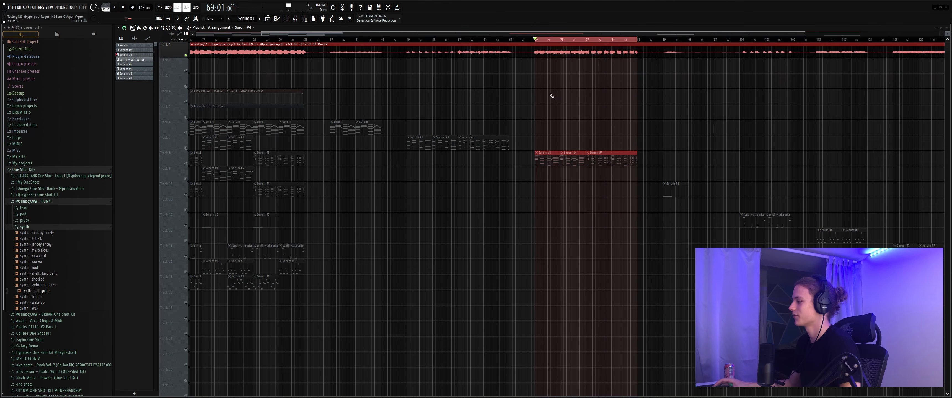
pyautogui.press('space')
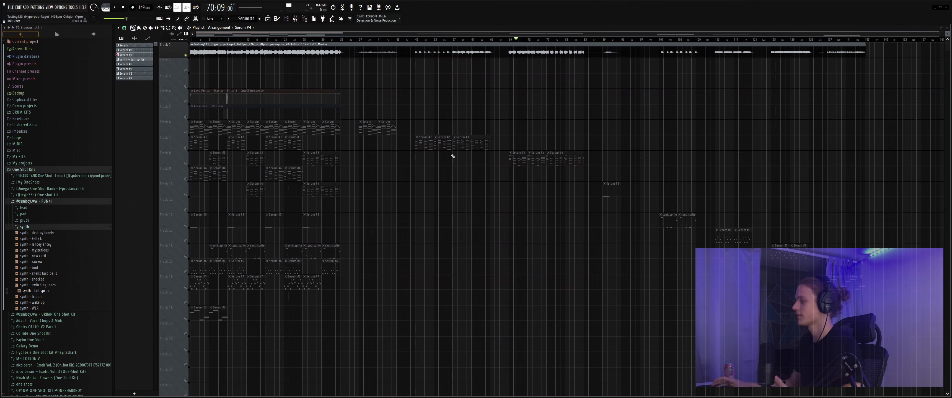
# Open the Serum #3 piano roll and highlight the chord stabs in the second half to examine the simplified chords.
pyautogui.click(286, 19)
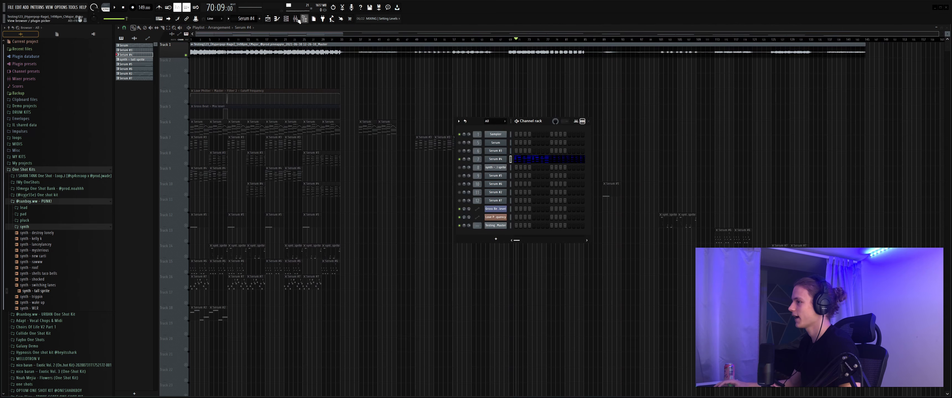
pyautogui.click(228, 19)
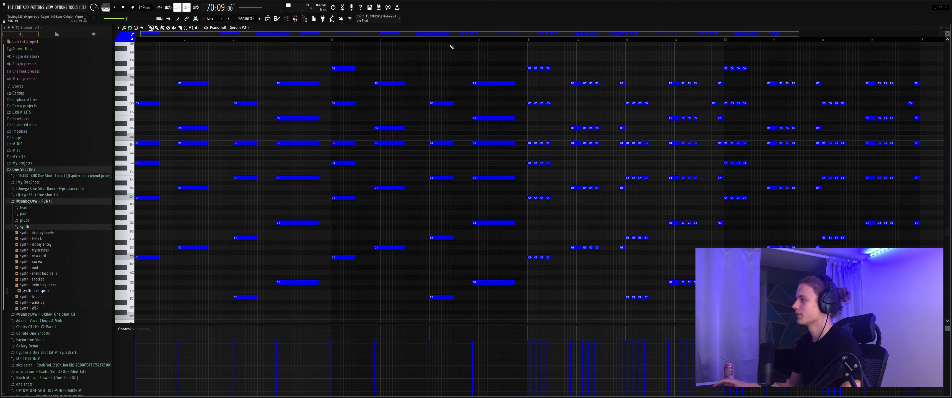
pyautogui.scroll(-2, 397, 39)
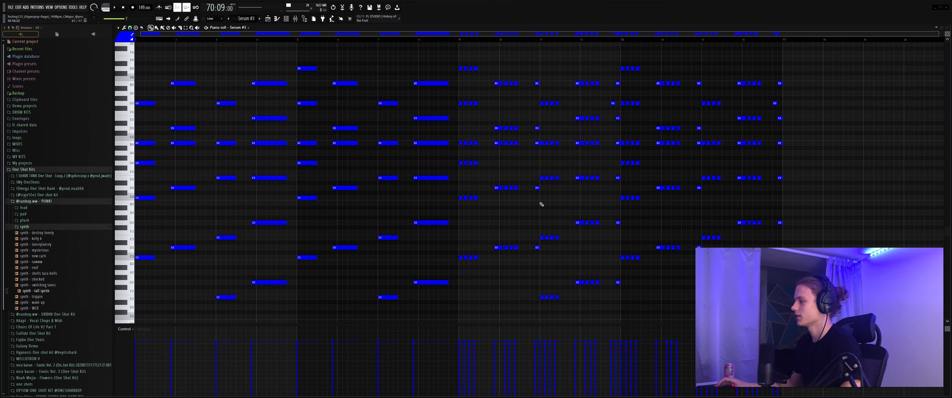
pyautogui.scroll(3, 157, 40)
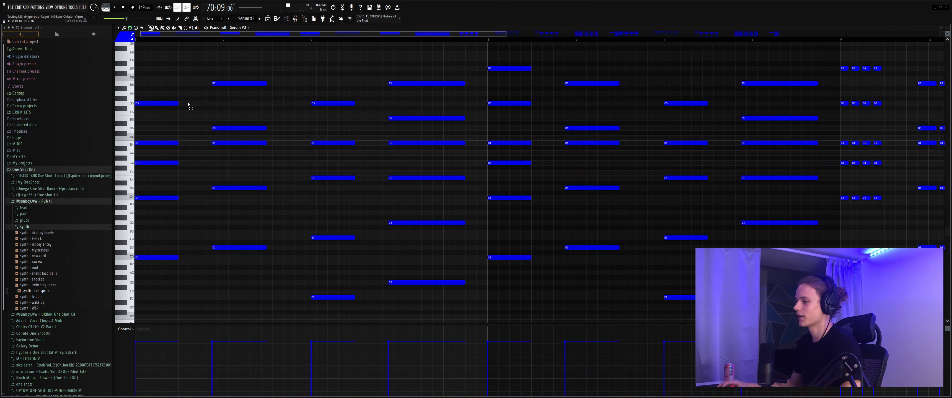
pyautogui.scroll(-3, 470, 129)
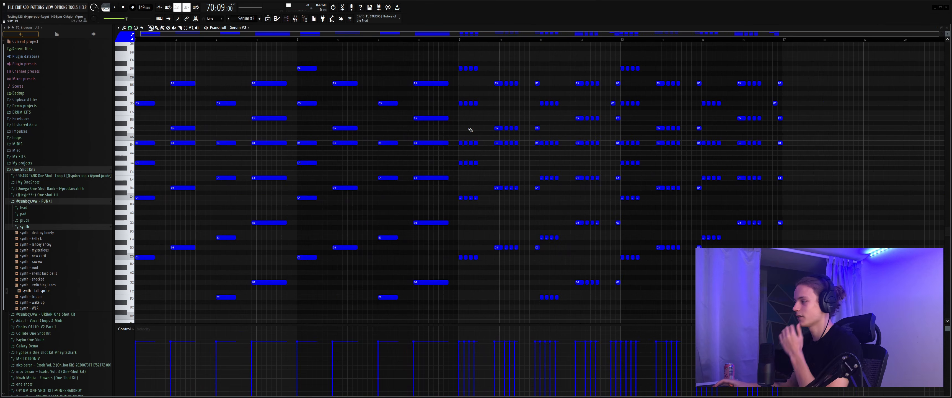
pyautogui.moveTo(498, 76); pyautogui.dragTo(518, 272)
pyautogui.moveTo(531, 66); pyautogui.dragTo(589, 281)
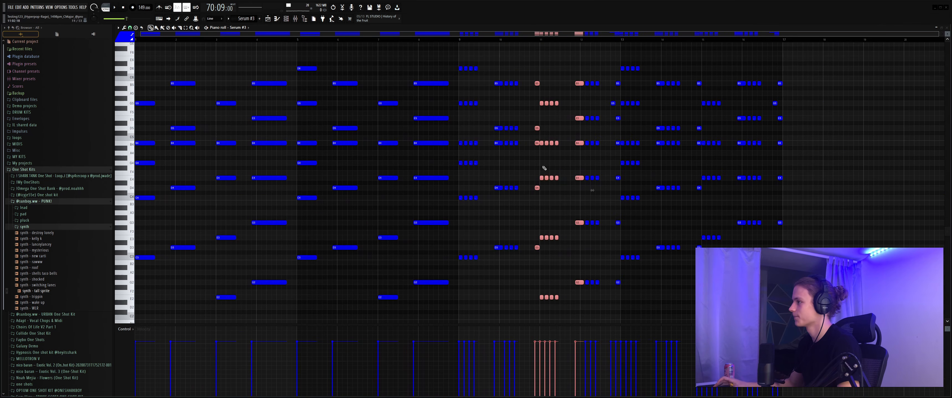
# Inspect the ValhallaFreqEcho settings on the Serum #3 mixer track and return to the playlist.
pyautogui.click(295, 19)
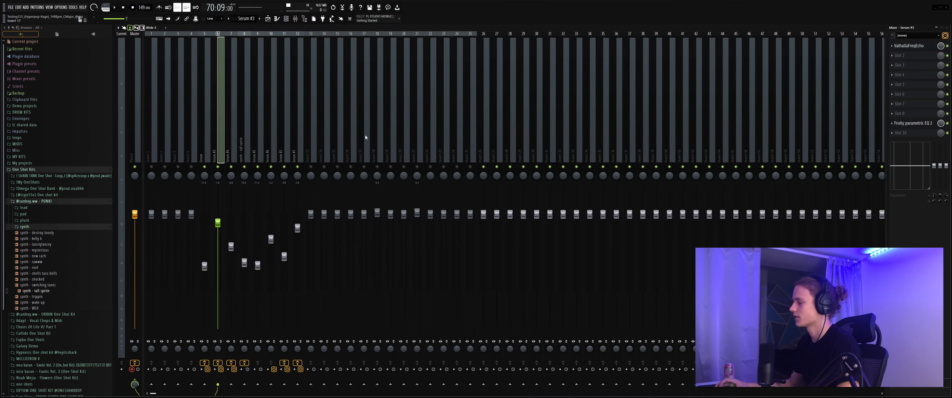
pyautogui.click(927, 47)
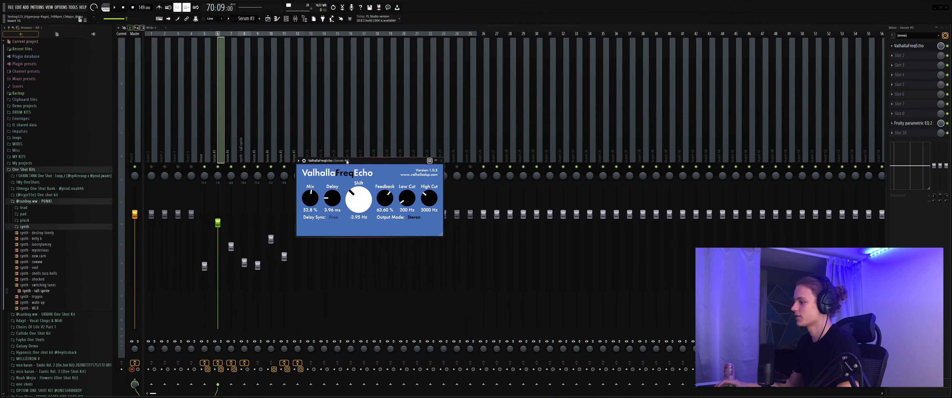
pyautogui.moveTo(363, 161); pyautogui.dragTo(443, 113)
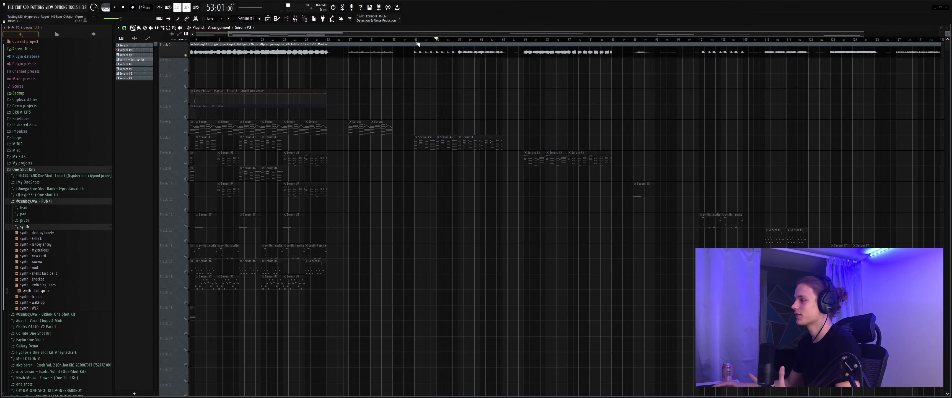
pyautogui.scroll(-3, 417, 44)
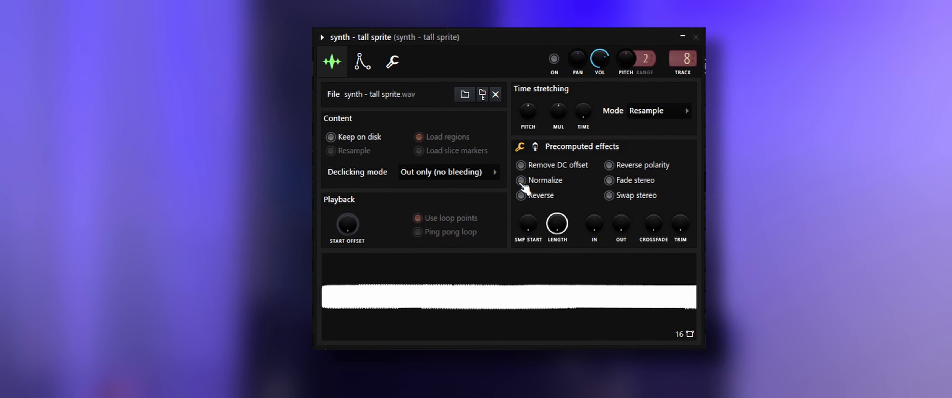
# Turn on Normalize for the synth - tall sprite sample, and highlight its first long note and the four short descending notes.
pyautogui.click(521, 180)
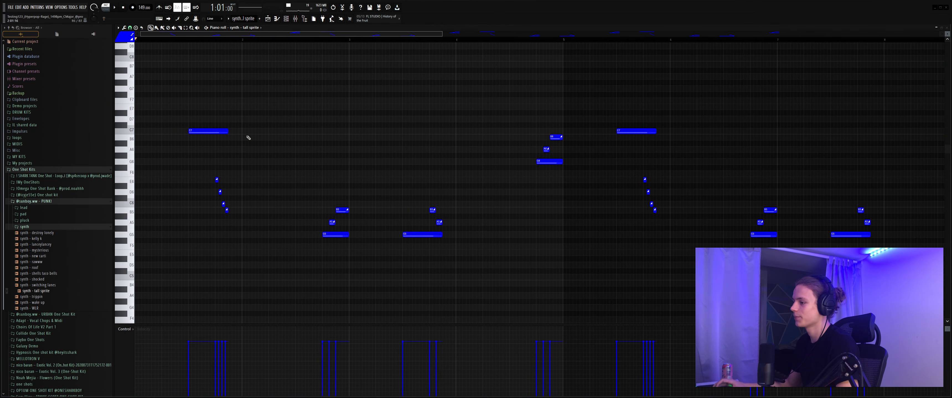
pyautogui.moveTo(219, 165); pyautogui.dragTo(171, 235)
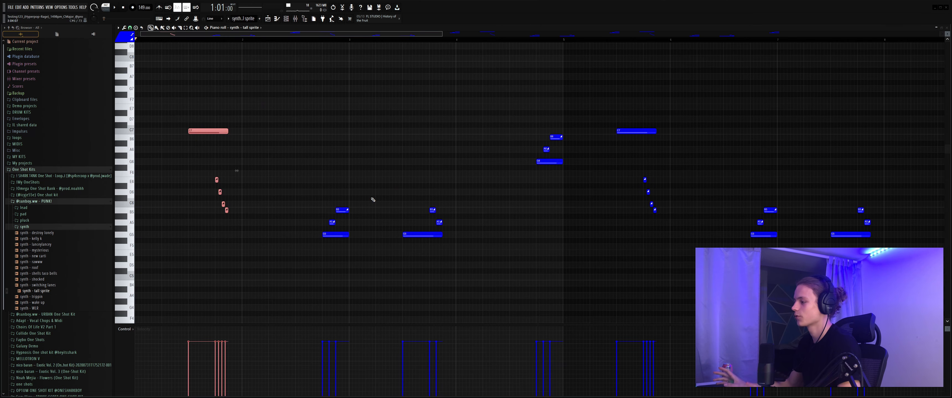
pyautogui.scroll(3, 186, 33)
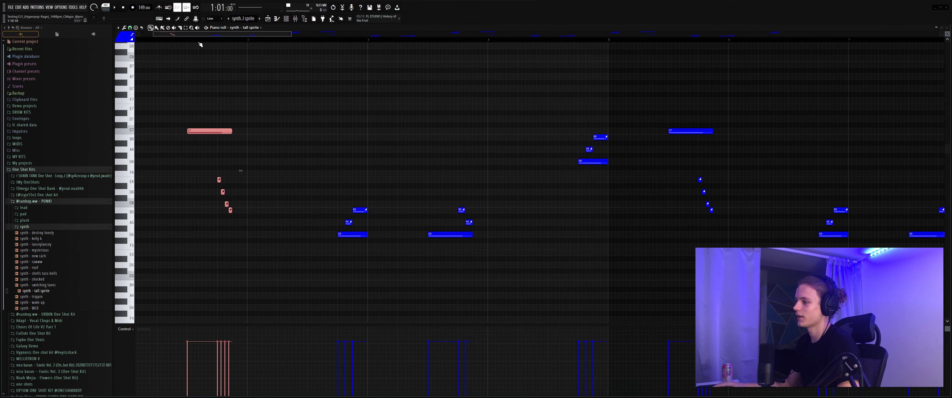
pyautogui.moveTo(243, 165); pyautogui.dragTo(303, 213)
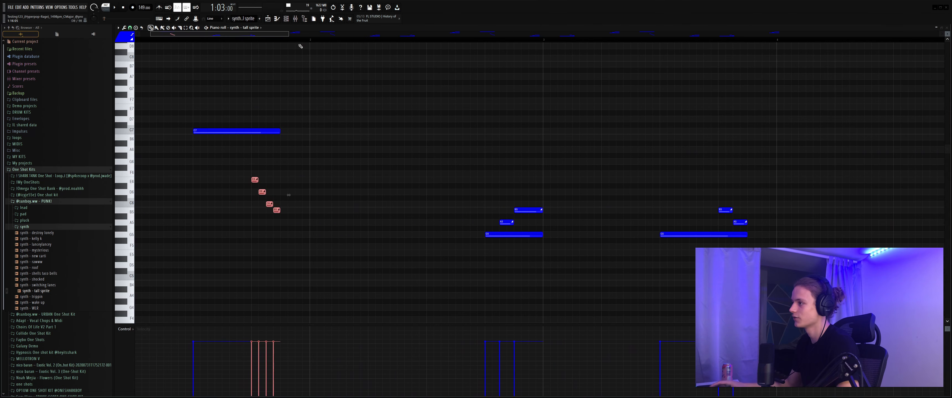
# Highlight the first four bars of the tall sprite pattern and compare them with the repeats that follow.
pyautogui.scroll(-5, 298, 35)
pyautogui.scroll(-3, 296, 39)
pyautogui.scroll(-6, 298, 39)
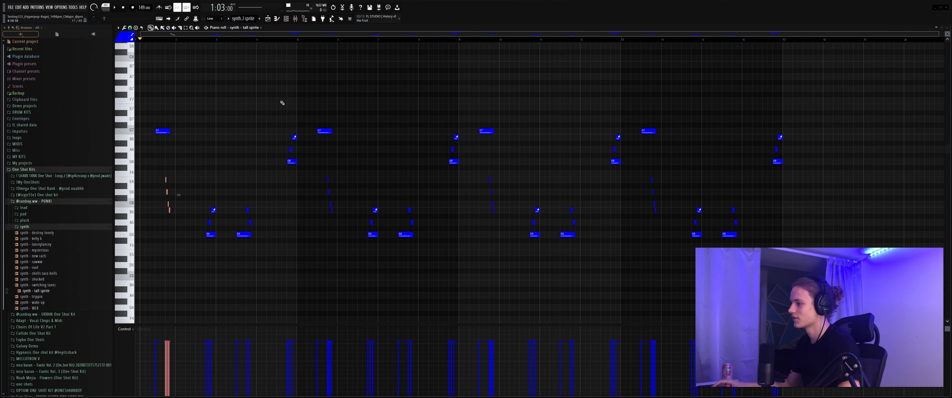
pyautogui.moveTo(298, 39); pyautogui.dragTo(137, 40)
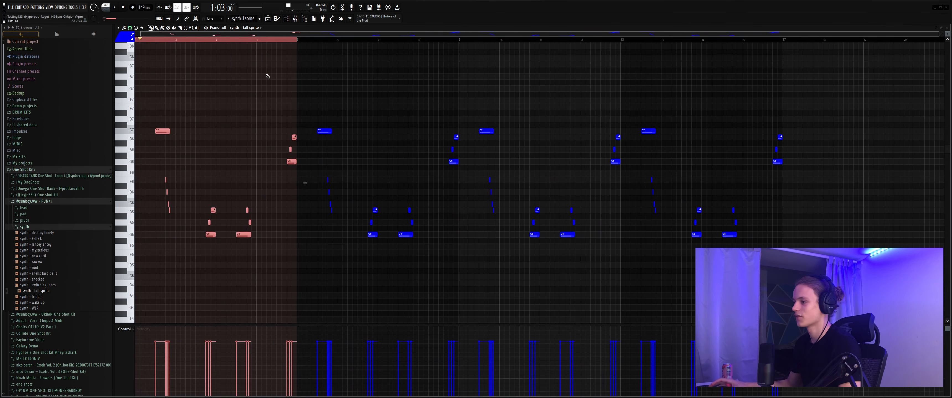
pyautogui.moveTo(290, 40); pyautogui.dragTo(762, 56)
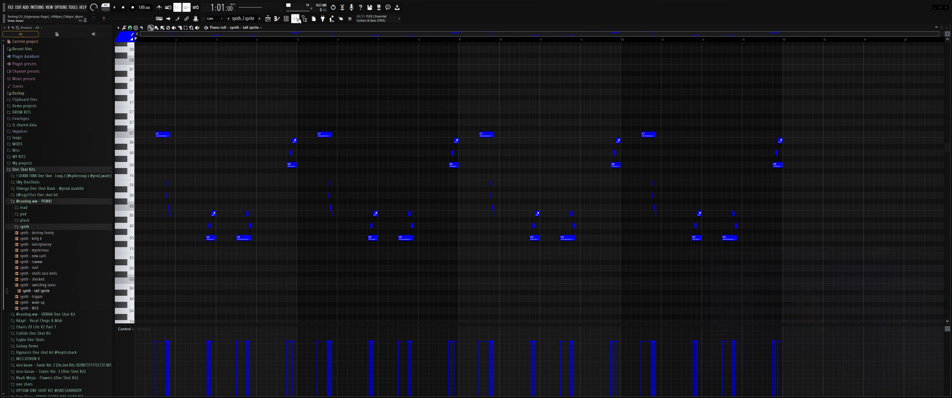
# Inspect the ValhallaSupermassive settings on the tall sprite mixer track, and collapse the plugin window.
pyautogui.click(297, 19)
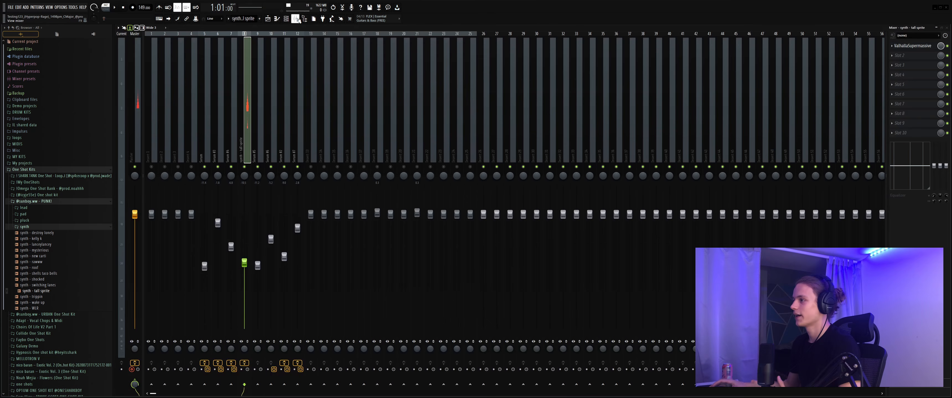
pyautogui.click(906, 46)
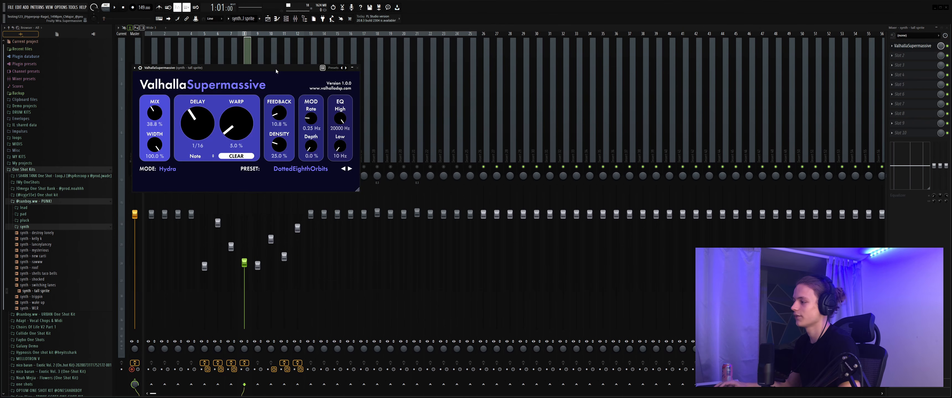
pyautogui.moveTo(276, 70); pyautogui.dragTo(324, 91)
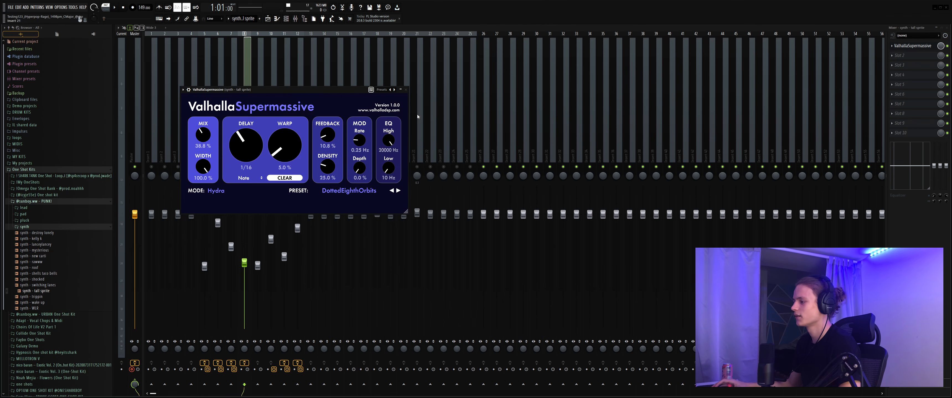
pyautogui.click(400, 89)
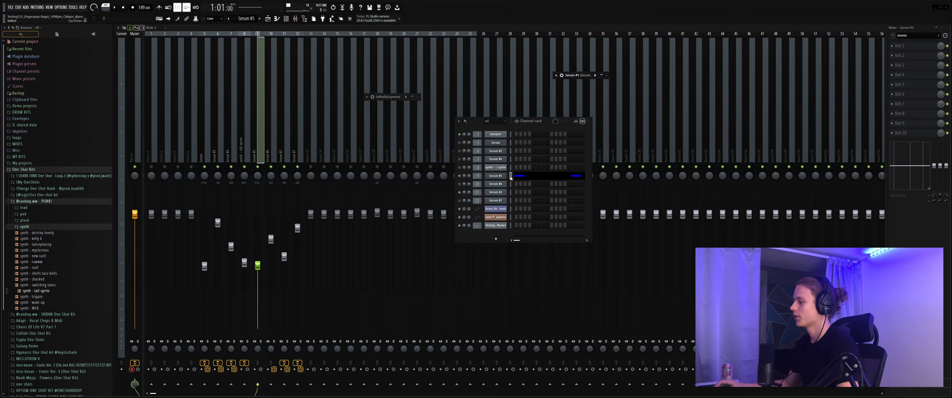
# Open the Serum #5 piano roll and examine its two long sustained notes.
pyautogui.click(510, 178)
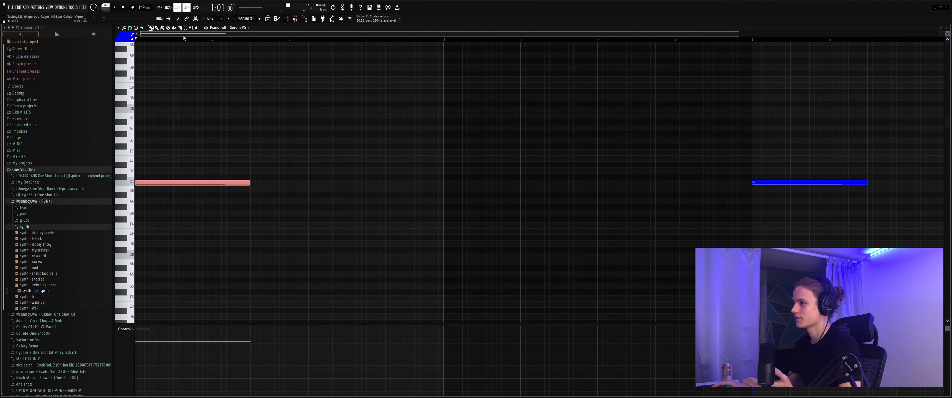
pyautogui.scroll(-2, 183, 37)
pyautogui.click(248, 136)
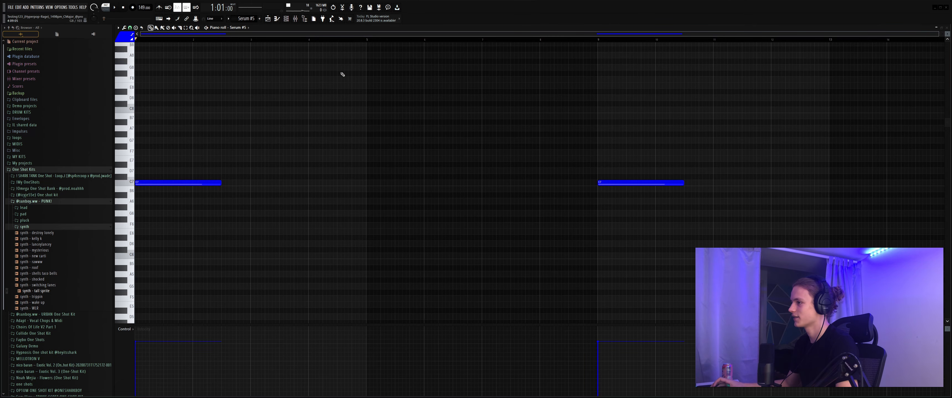
pyautogui.moveTo(593, 139); pyautogui.dragTo(100, 264)
pyautogui.click(377, 98)
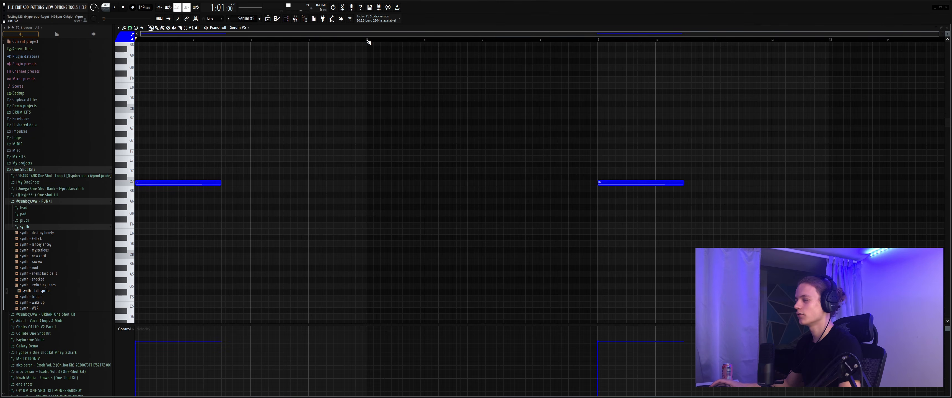
# Play back the first four bars of Serum #5, clear the time selection, and highlight the opening long note.
pyautogui.moveTo(355, 43); pyautogui.dragTo(111, 43)
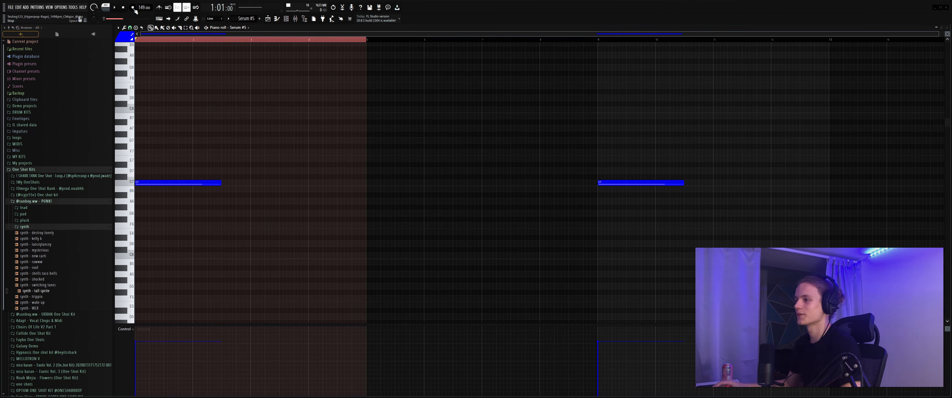
pyautogui.press('space')
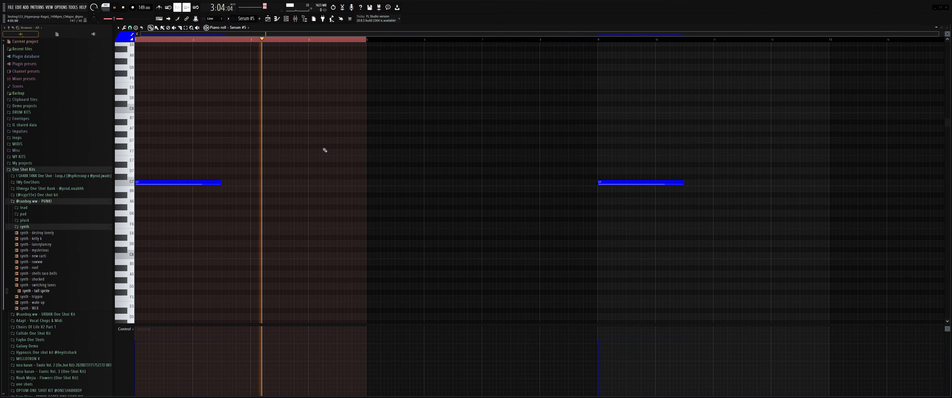
pyautogui.press('space')
pyautogui.keyDown('ctrl'); pyautogui.click(214, 39); pyautogui.keyUp('ctrl')
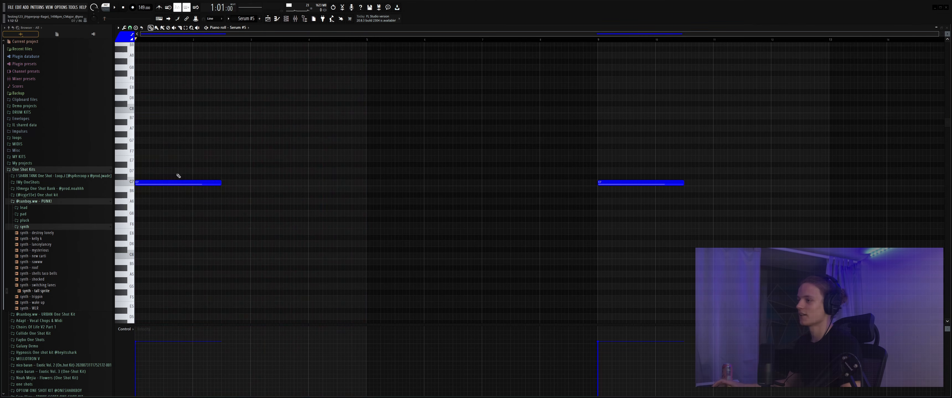
pyautogui.keyDown('ctrl'); pyautogui.moveTo(179, 176); pyautogui.dragTo(205, 189); pyautogui.keyUp('ctrl')
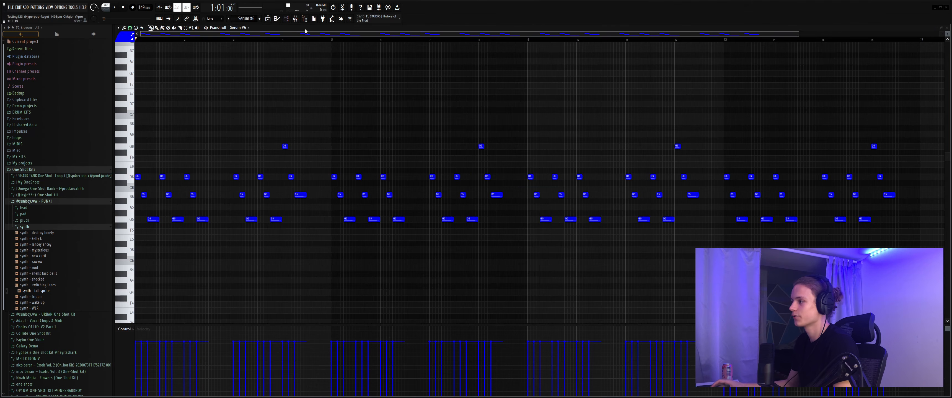
# Examine the Serum #6 melody by highlighting the notes of bars 1-2 and those of bars 3-4.
pyautogui.scroll(4, 293, 40)
pyautogui.moveTo(292, 35); pyautogui.dragTo(180, 51)
pyautogui.scroll(-2, 314, 40)
pyautogui.scroll(-4, 314, 40)
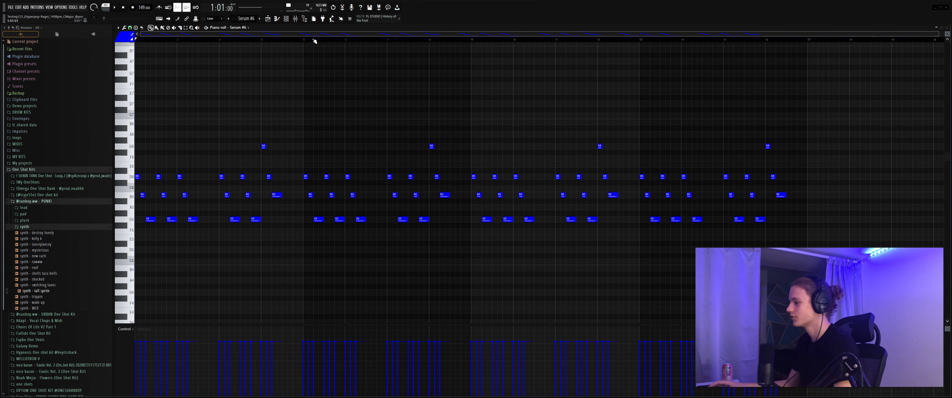
pyautogui.scroll(4, 293, 40)
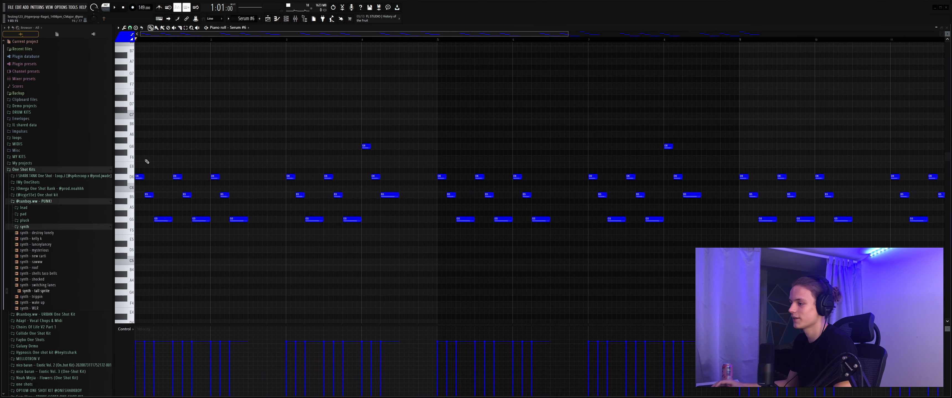
pyautogui.moveTo(252, 155); pyautogui.dragTo(140, 224)
pyautogui.moveTo(398, 132); pyautogui.dragTo(289, 224)
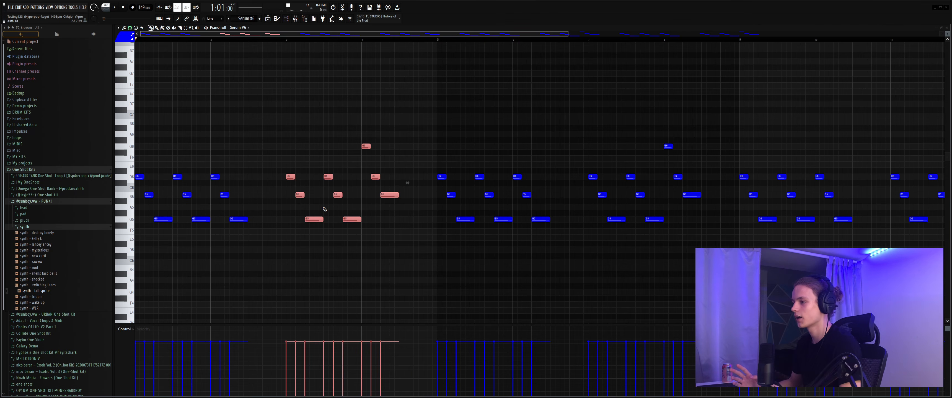
pyautogui.keyDown('ctrl'); pyautogui.click(249, 112); pyautogui.keyUp('ctrl')
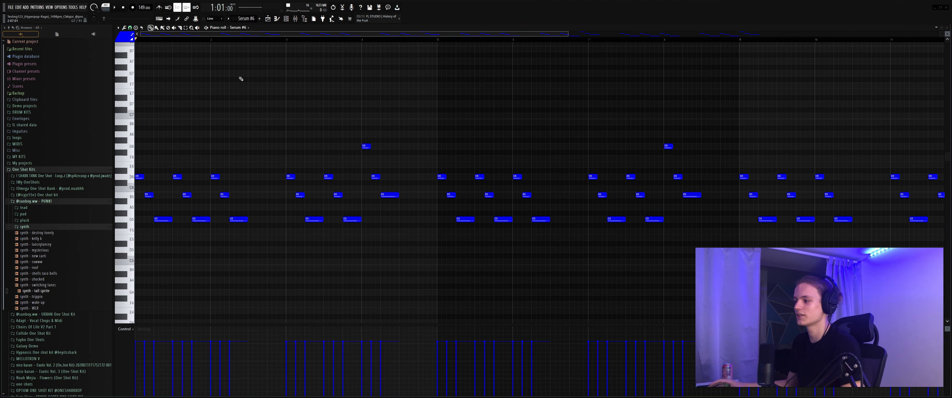
# Highlight the three closing notes in bar 4 of Serum #6, and play back the first four bars.
pyautogui.moveTo(361, 138); pyautogui.dragTo(393, 209)
pyautogui.moveTo(352, 143); pyautogui.dragTo(395, 208)
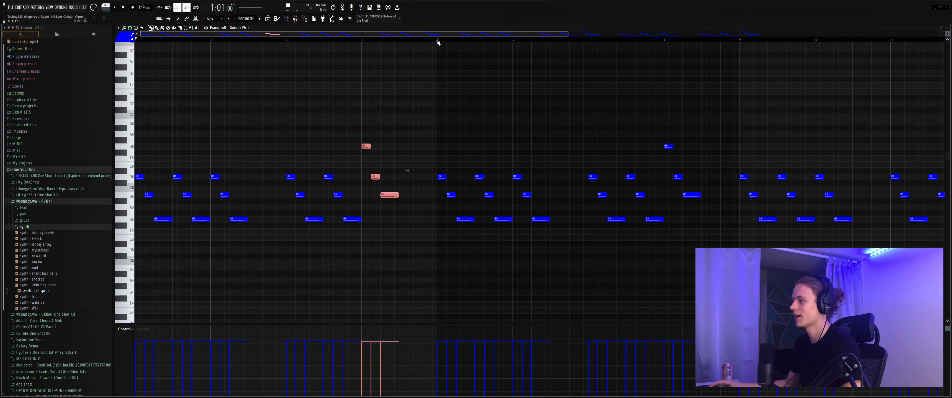
pyautogui.moveTo(437, 42); pyautogui.dragTo(101, 64)
pyautogui.rightClick(374, 101)
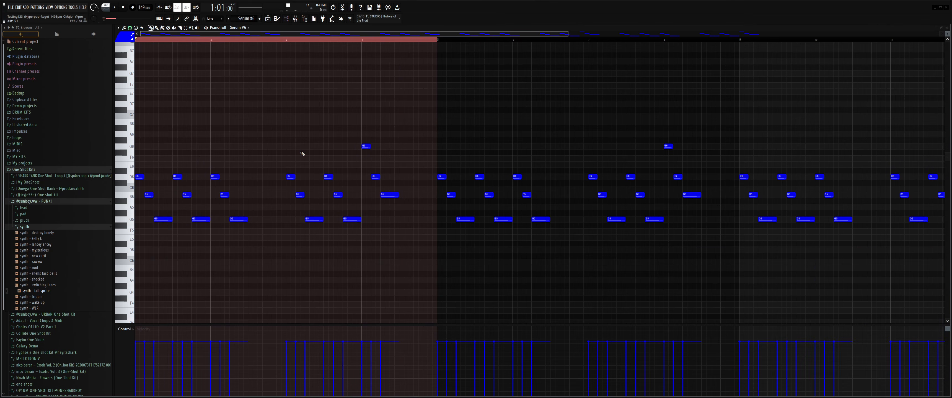
pyautogui.press('space')
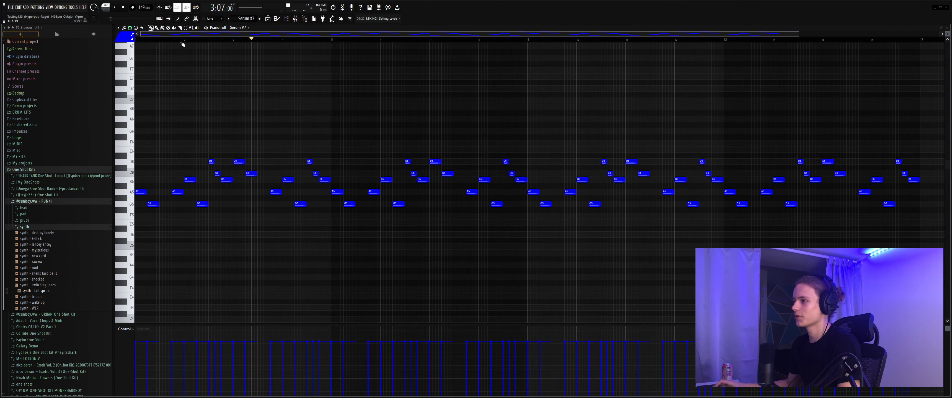
# Examine the Serum #7 melody and highlight its notes in the first two bars.
pyautogui.scroll(5, 182, 44)
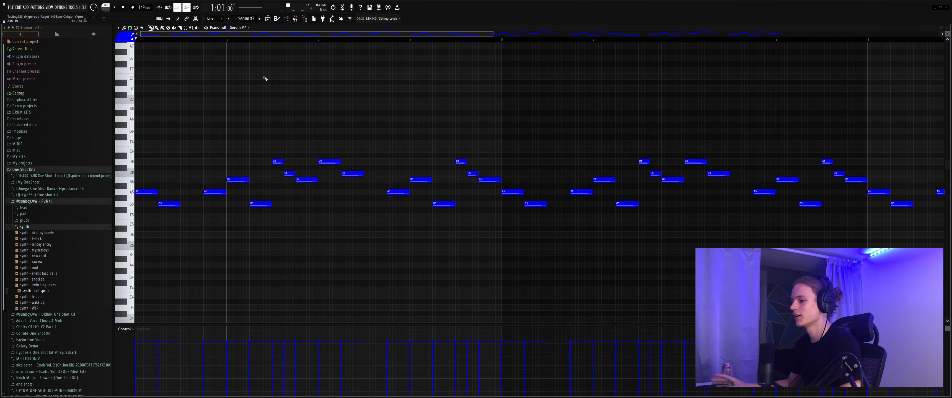
pyautogui.scroll(-5, 147, 40)
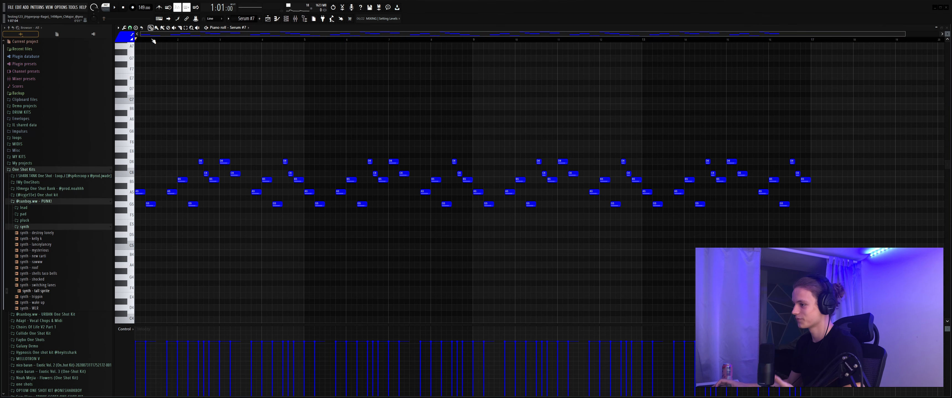
pyautogui.scroll(5, 152, 41)
pyautogui.moveTo(283, 154); pyautogui.dragTo(125, 231)
pyautogui.scroll(-4, 310, 43)
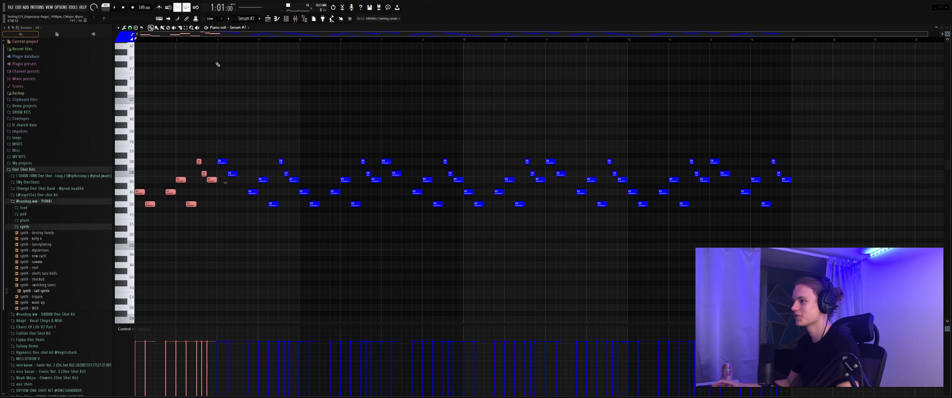
# Set the first four bars of Serum #7 as the time selection and play them back.
pyautogui.moveTo(300, 42); pyautogui.dragTo(136, 41)
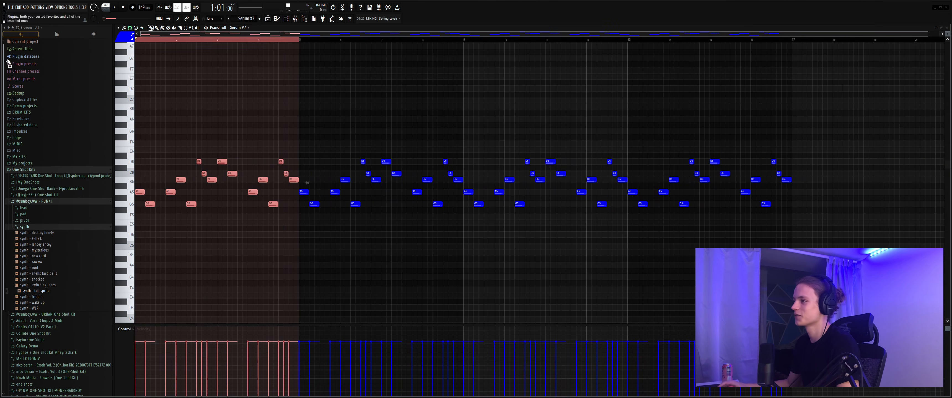
pyautogui.keyDown('ctrl'); pyautogui.click(298, 81); pyautogui.keyUp('ctrl')
pyautogui.press('space')
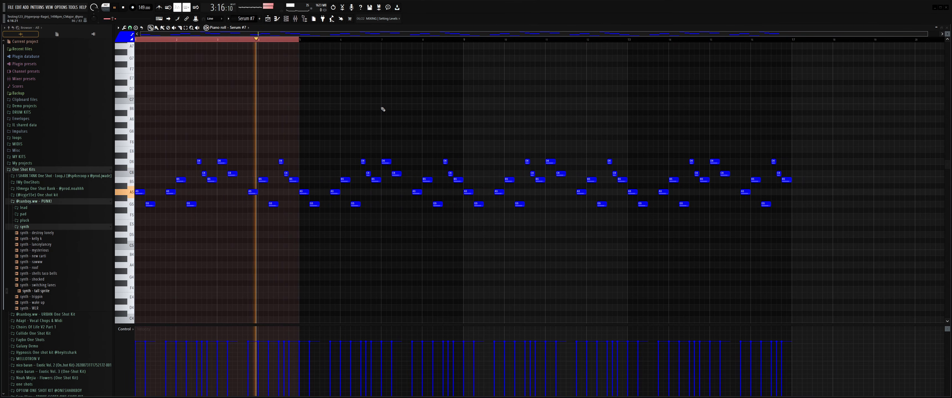
pyautogui.press('space')
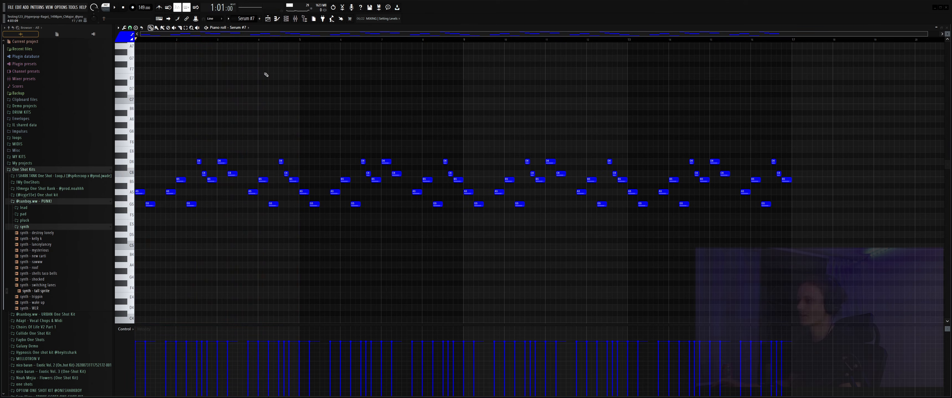
# Inspect the low-cut curve in Fruity Parametric EQ 2 on the Serum #7 mixer track.
pyautogui.click(288, 17)
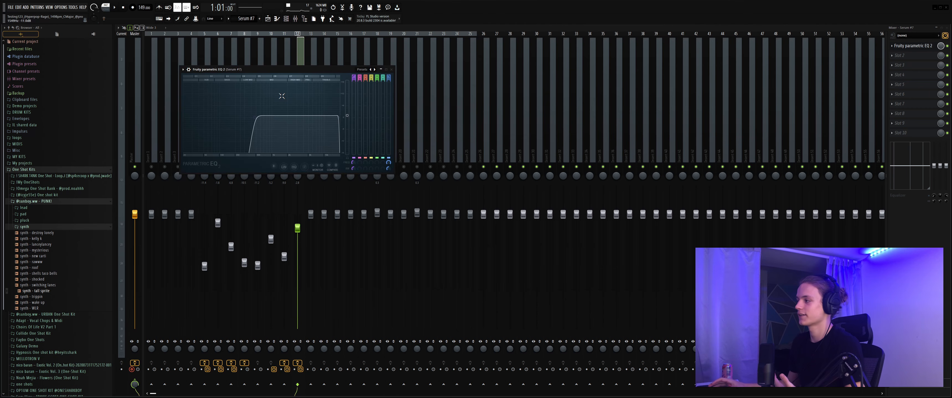
pyautogui.moveTo(275, 70); pyautogui.dragTo(280, 72)
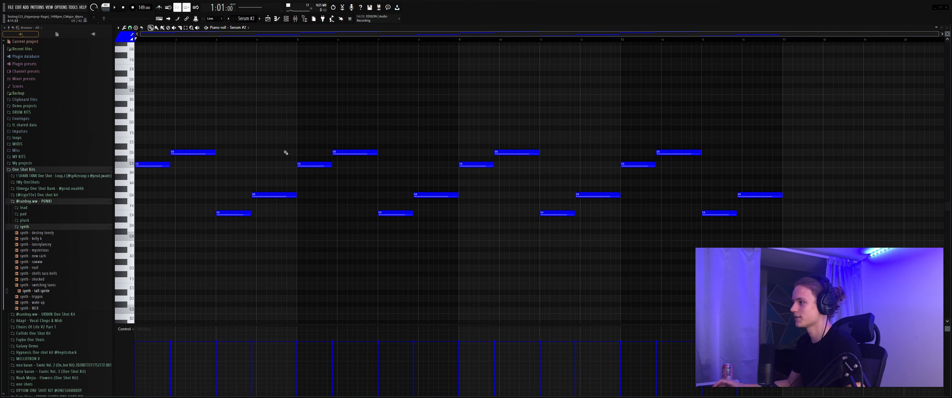
# Set the first four bars of Serum #2 as the time selection and play them back.
pyautogui.scroll(3, 277, 41)
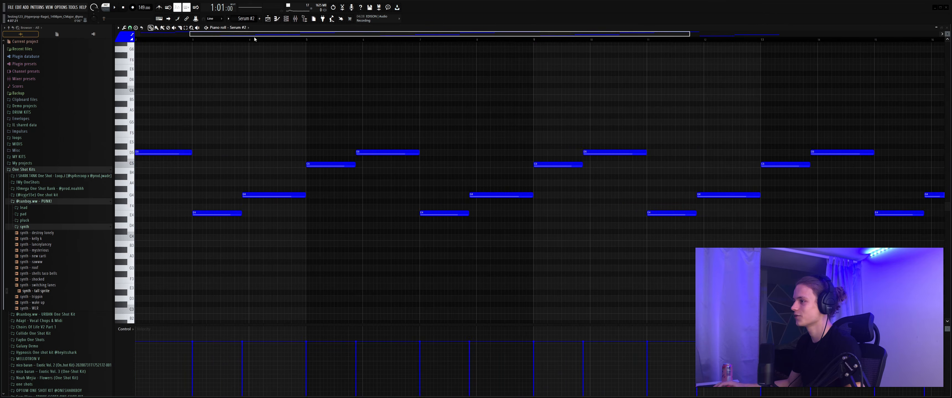
pyautogui.moveTo(395, 39); pyautogui.dragTo(135, 39)
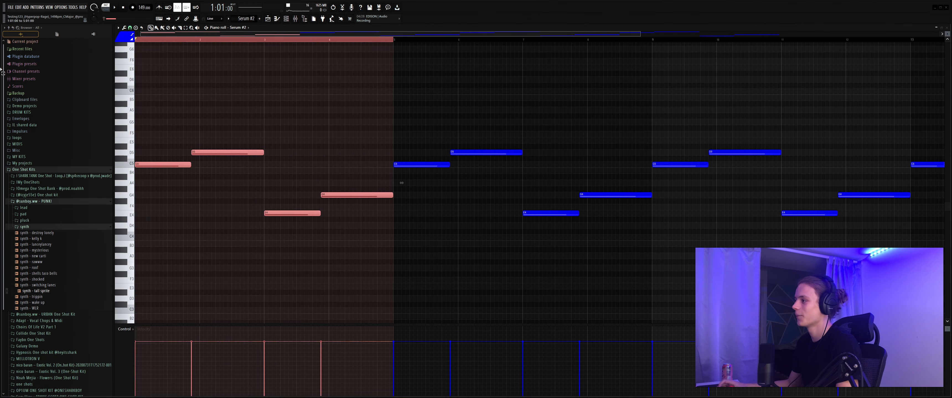
pyautogui.hotkey('ctrl', 'd')
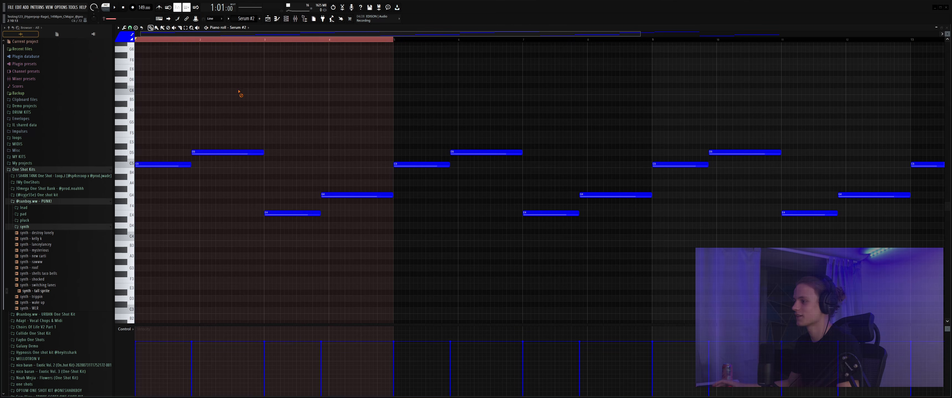
pyautogui.press('space')
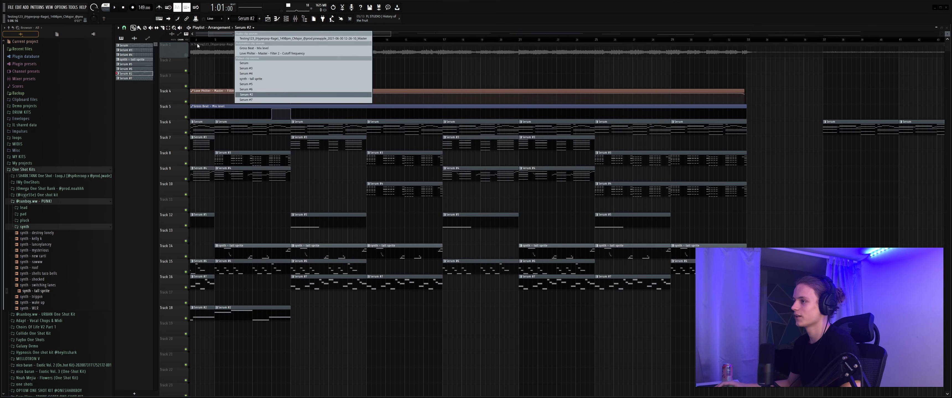
# Return to the Playlist and examine the melody arrangement and its automation across the opening sections.
pyautogui.click(374, 195)
pyautogui.hscroll(-2, 374, 195)
pyautogui.scroll(-1, 331, 177)
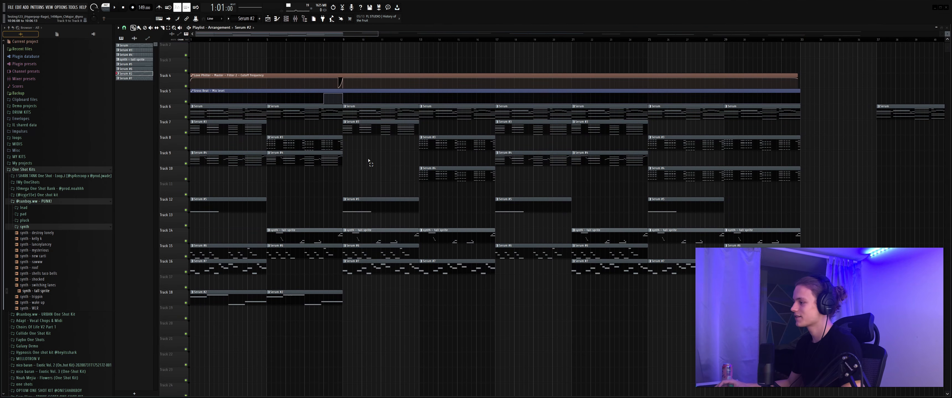
pyautogui.moveTo(372, 174); pyautogui.dragTo(404, 175)
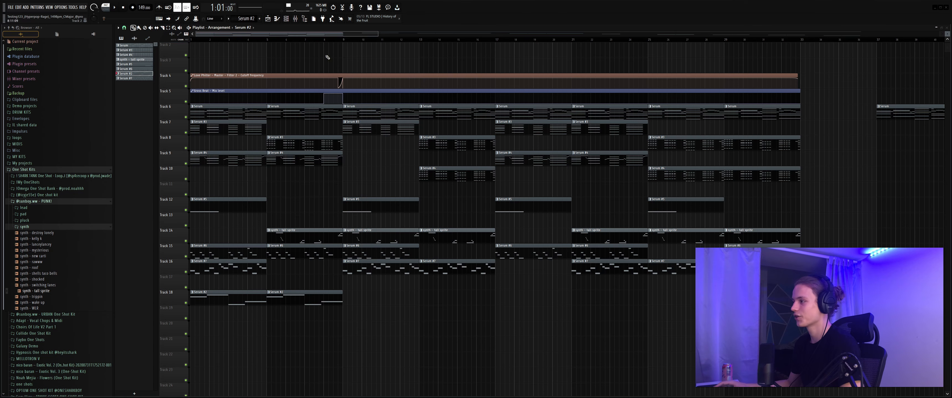
pyautogui.scroll(3, 316, 40)
pyautogui.moveTo(273, 39); pyautogui.dragTo(200, 40)
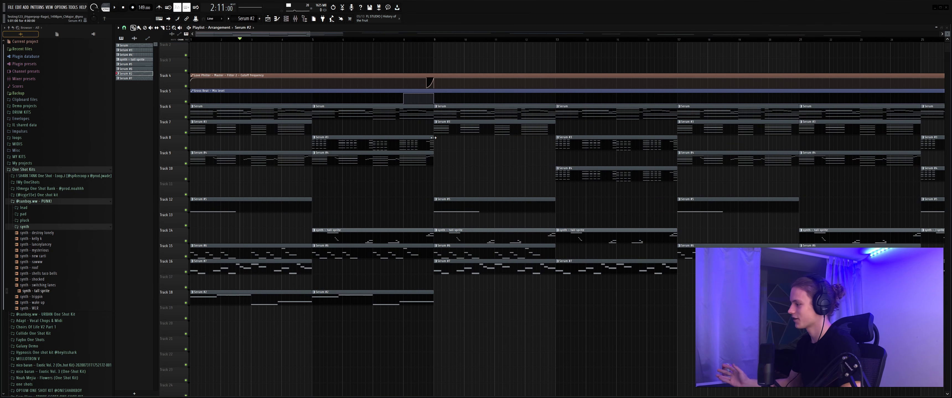
pyautogui.scroll(-4, 421, 43)
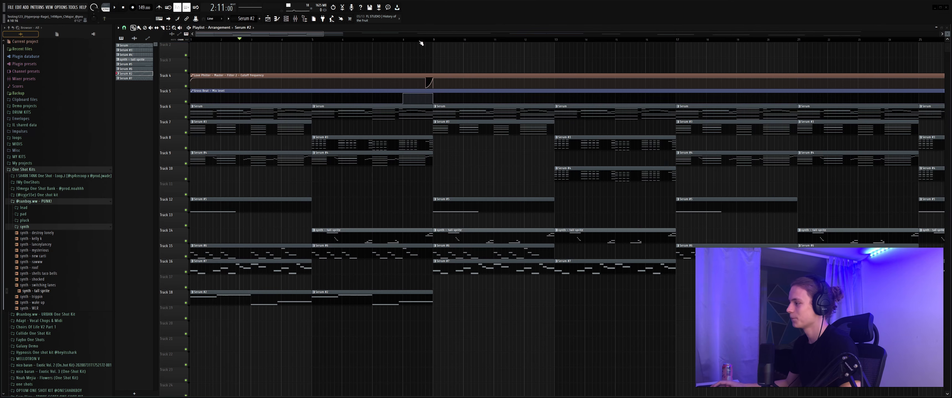
# Highlight the alternating Serum clips on Tracks 7 to 10 section by section through the end of the arrangement.
pyautogui.moveTo(333, 143); pyautogui.dragTo(343, 135)
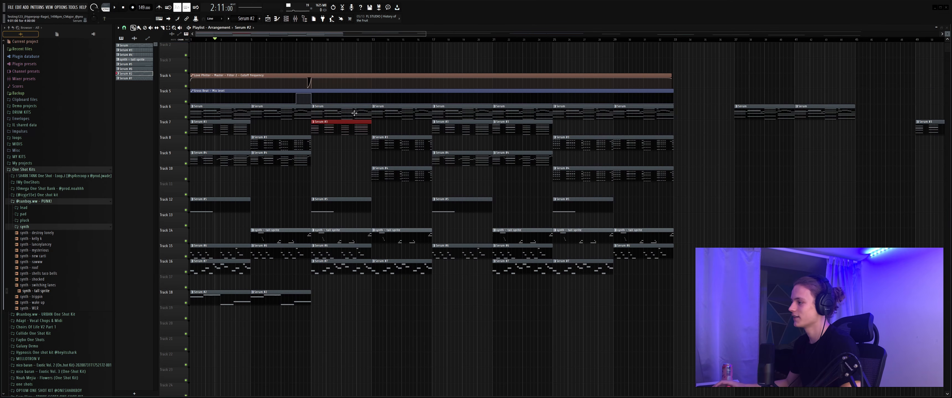
pyautogui.moveTo(332, 180); pyautogui.dragTo(338, 152)
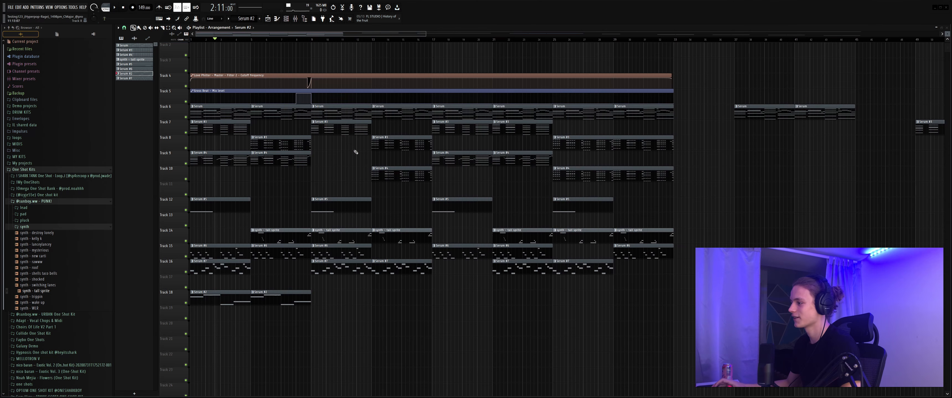
pyautogui.moveTo(344, 181); pyautogui.dragTo(358, 136)
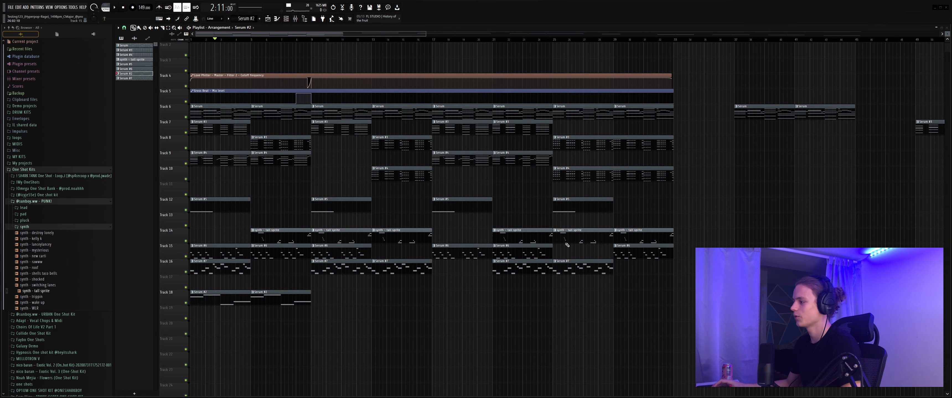
pyautogui.moveTo(413, 145); pyautogui.dragTo(416, 183)
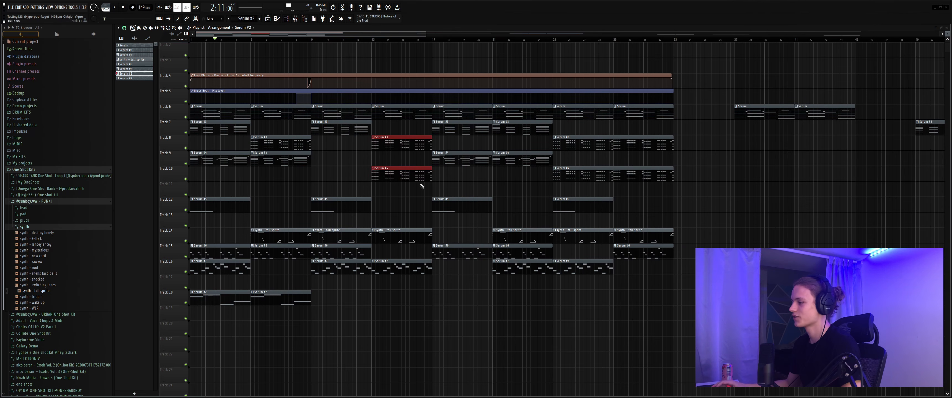
pyautogui.moveTo(475, 133); pyautogui.dragTo(532, 164)
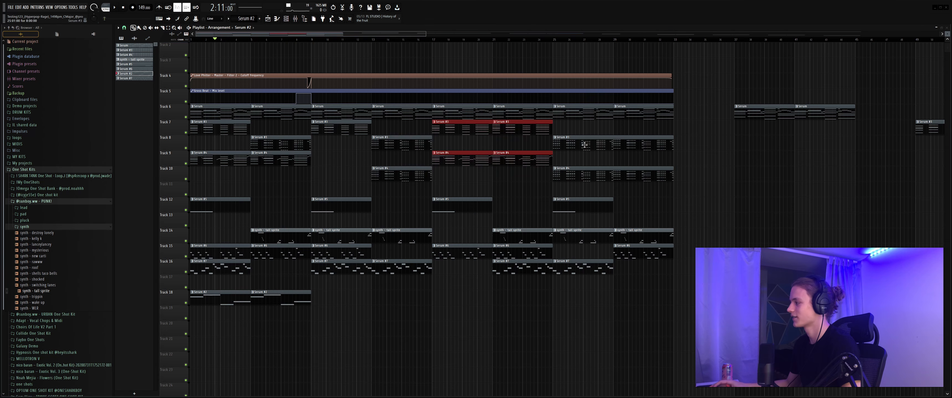
pyautogui.moveTo(583, 144); pyautogui.dragTo(672, 169)
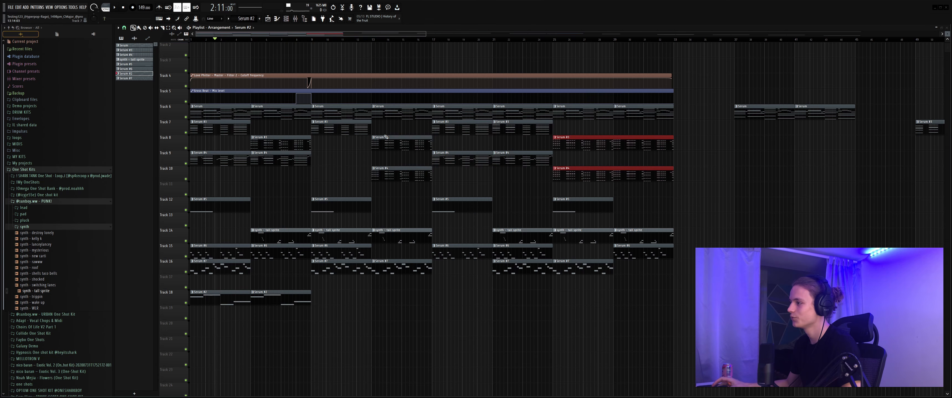
# Inspect Gross Beat on the Master mixer track, viewing the Basic 8 time preset and the 1 Beat Gate volume preset.
pyautogui.scroll(1, 260, 46)
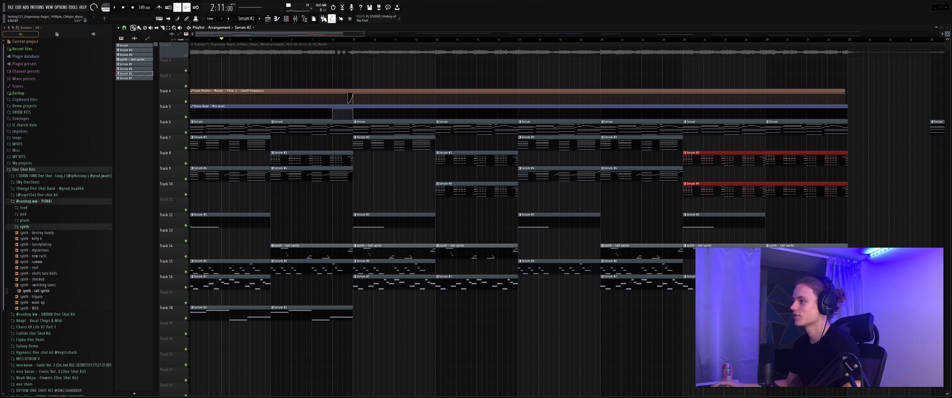
pyautogui.click(295, 19)
pyautogui.click(928, 47)
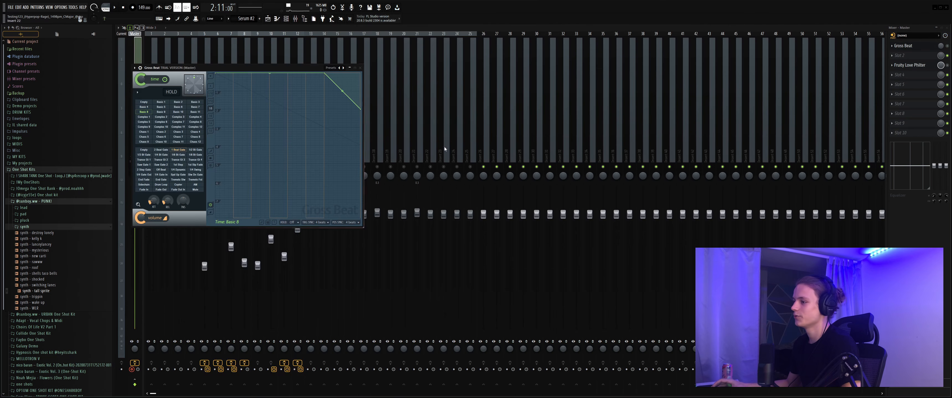
pyautogui.moveTo(249, 65); pyautogui.dragTo(364, 84)
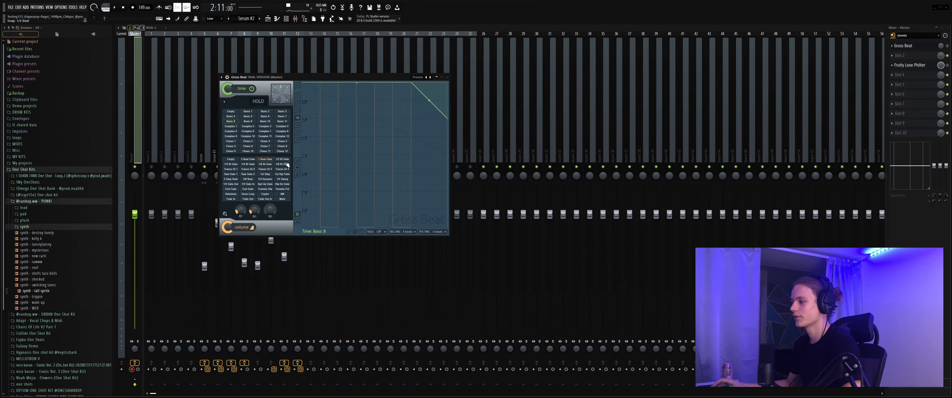
pyautogui.click(265, 160)
pyautogui.click(231, 122)
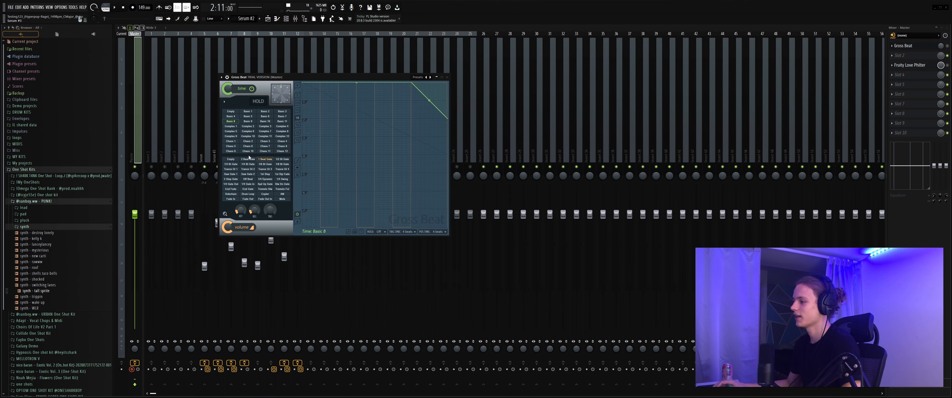
pyautogui.click(263, 161)
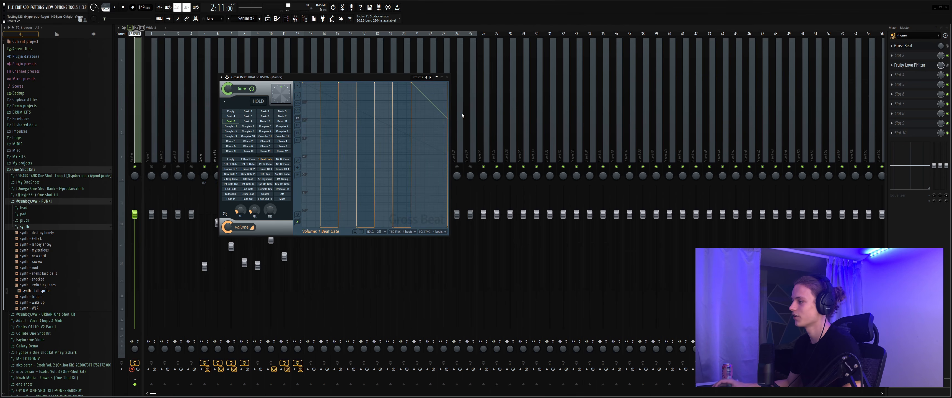
pyautogui.click(446, 77)
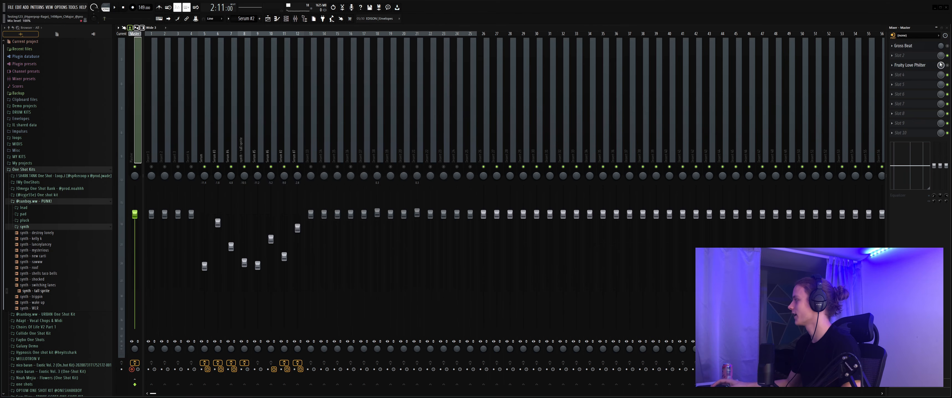
# Extend the Love Philter cutoff frequency automation clip on Track 4 to the end of the melody clips.
pyautogui.click(268, 18)
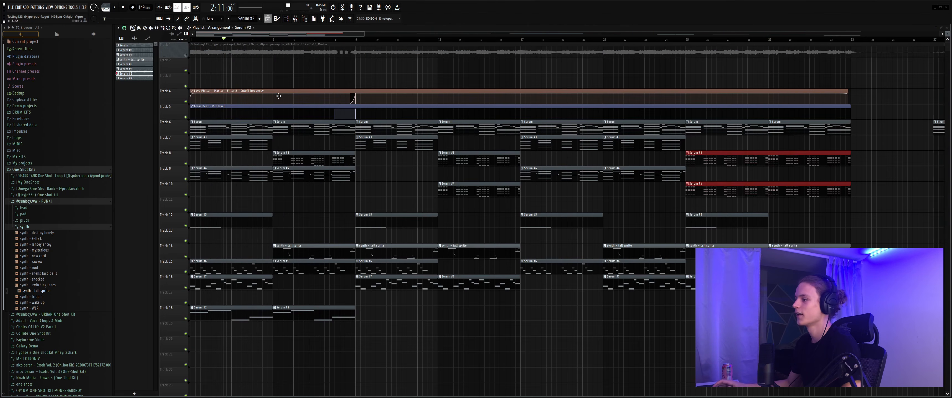
pyautogui.scroll(3, 202, 41)
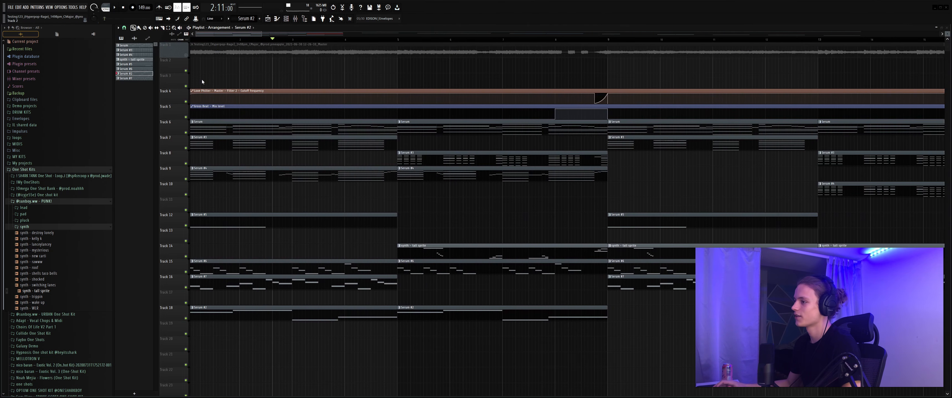
pyautogui.moveTo(244, 37); pyautogui.dragTo(372, 46)
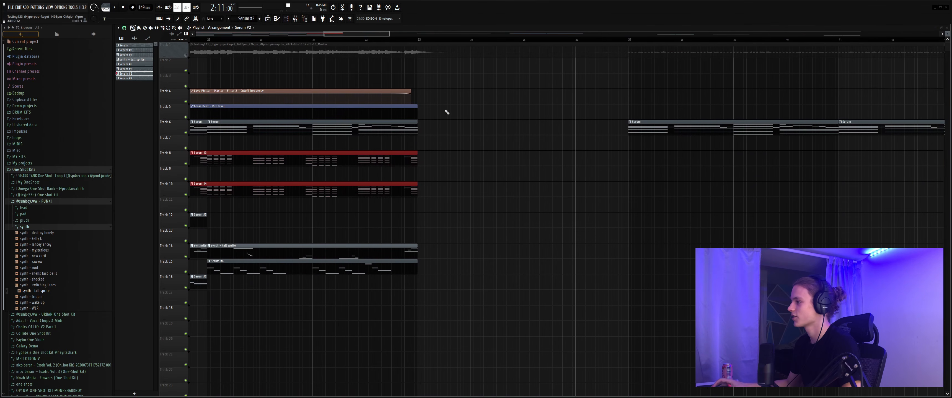
pyautogui.moveTo(409, 92); pyautogui.dragTo(417, 92)
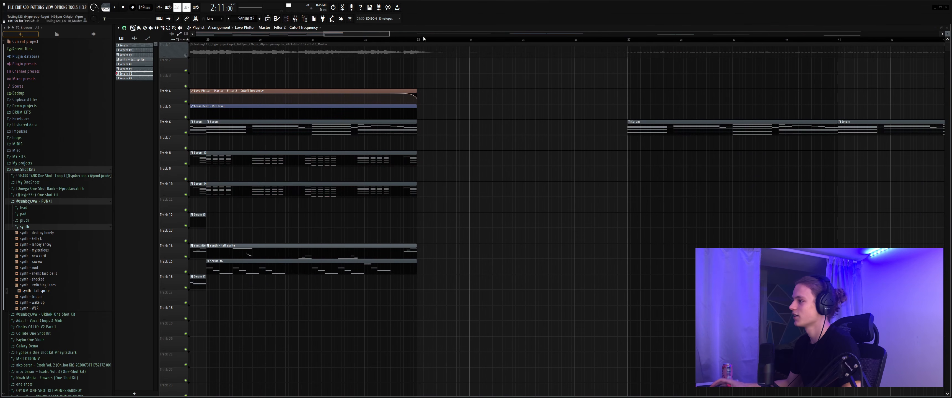
pyautogui.moveTo(352, 37); pyautogui.dragTo(241, 39)
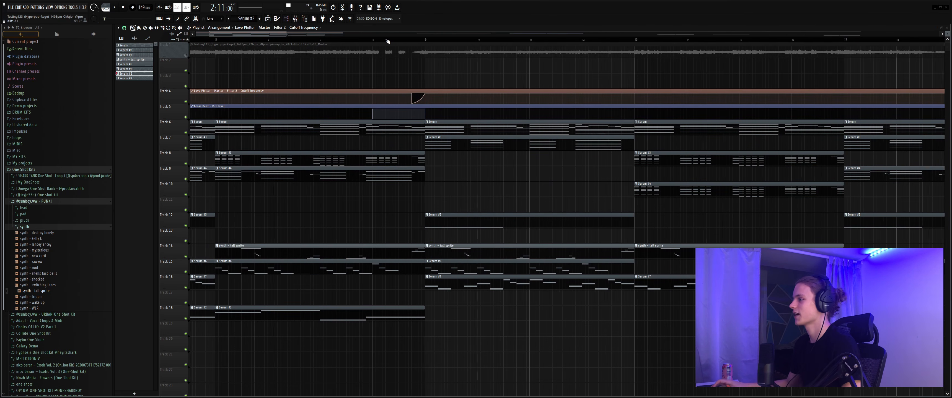
pyautogui.scroll(-8, 410, 41)
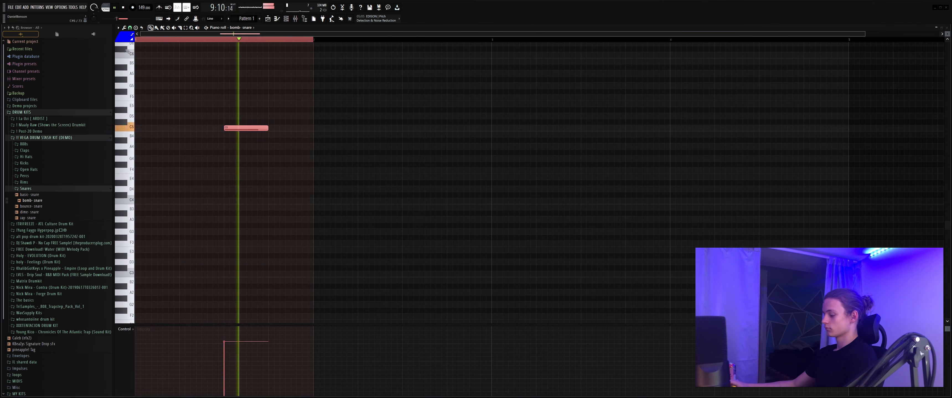
# Duplicate the one-bar bomb-snare pattern until it fills eight bars, and clear the time selection.
pyautogui.hotkey('ctrl', 'b')
pyautogui.scroll(-2, 470, 74)
pyautogui.hotkey('ctrl', 'b')
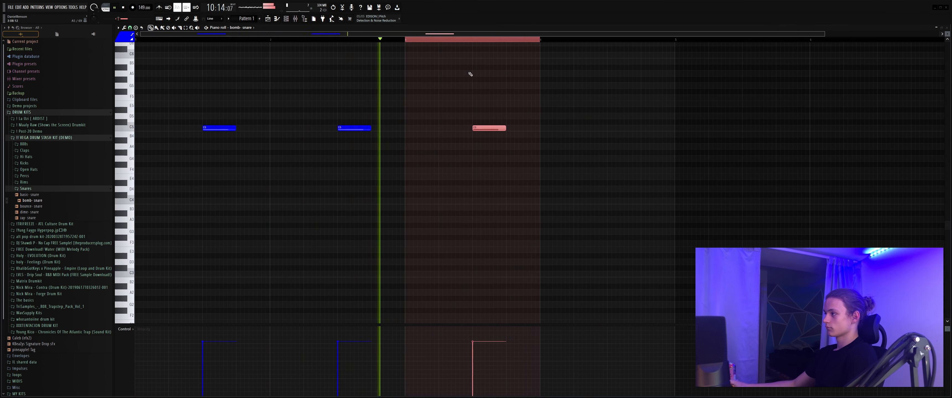
pyautogui.hotkey('ctrl', 'b')
pyautogui.hotkey('ctrl', 'b')
pyautogui.scroll(-1, 470, 74)
pyautogui.hotkey('ctrl', 'b')
pyautogui.hotkey('ctrl', 'b')
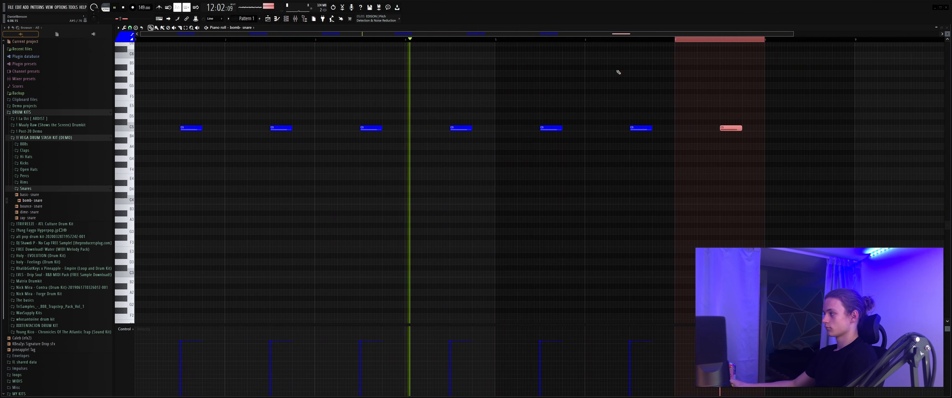
pyautogui.hotkey('ctrl', 'b')
pyautogui.click(772, 38)
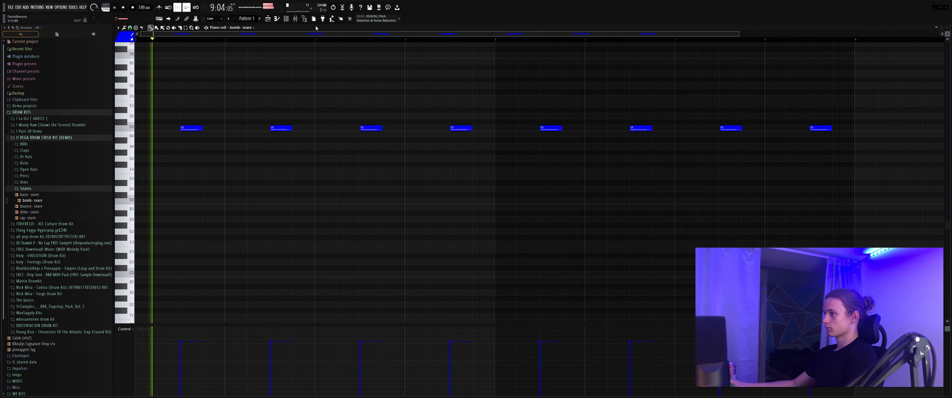
# Add two lower-pitched notes to the hi-hat pattern, at the start and at step 7 of bar 1.
pyautogui.press('F6')
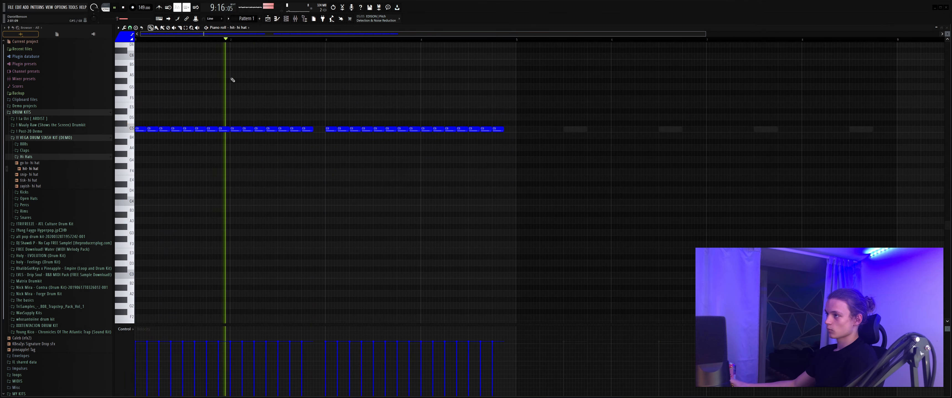
pyautogui.scroll(4, 233, 80)
pyautogui.moveTo(232, 80); pyautogui.dragTo(296, 78)
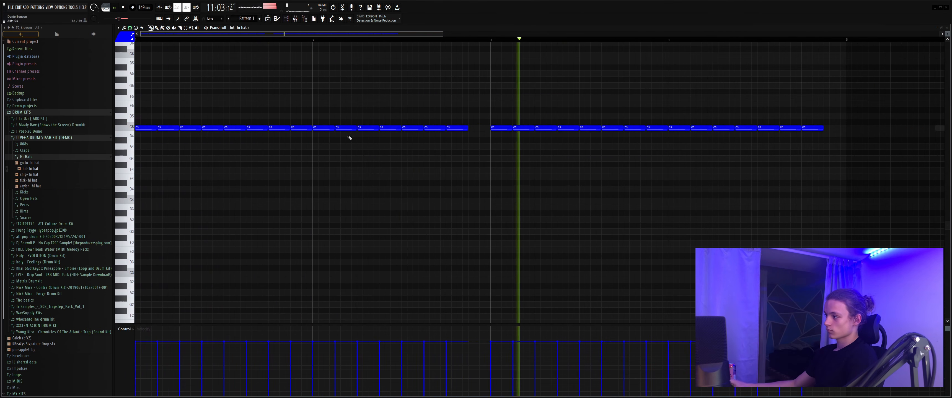
pyautogui.click(275, 177)
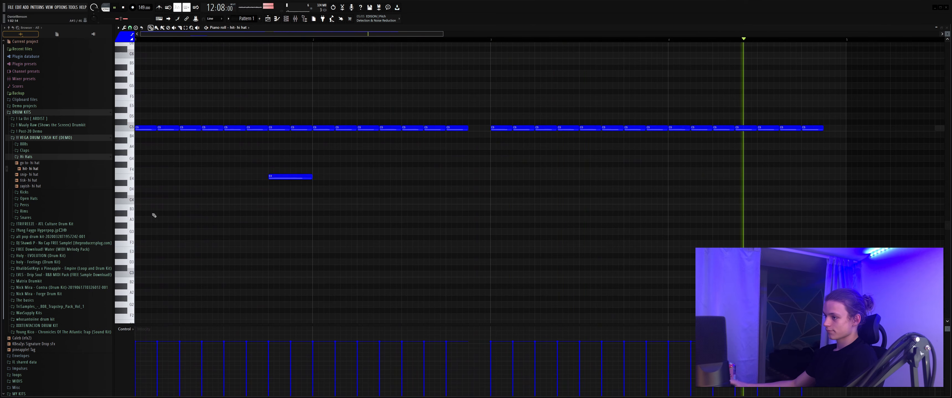
pyautogui.click(145, 195)
pyautogui.rightClick(274, 177)
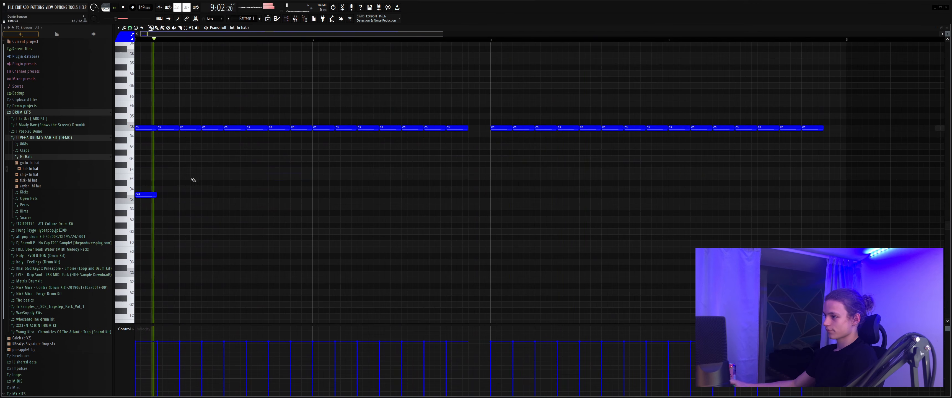
pyautogui.click(207, 183)
# Add a lower-pitched hi-hat note on the last beat of bar 1 and chop it into eight equal notes.
pyautogui.click(275, 183)
pyautogui.moveTo(290, 184); pyautogui.dragTo(311, 184)
pyautogui.keyDown('ctrl'); pyautogui.click(303, 184); pyautogui.keyUp('ctrl')
pyautogui.hotkey('alt', 'u')
pyautogui.press('space')
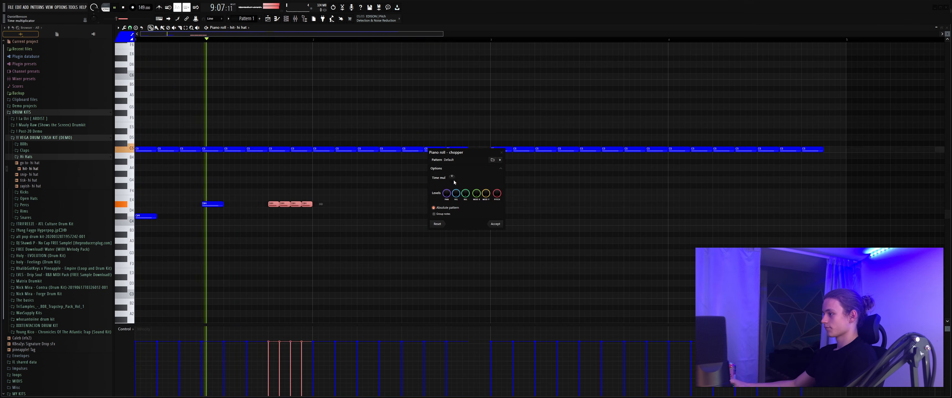
pyautogui.moveTo(453, 180); pyautogui.dragTo(453, 181)
pyautogui.click(495, 224)
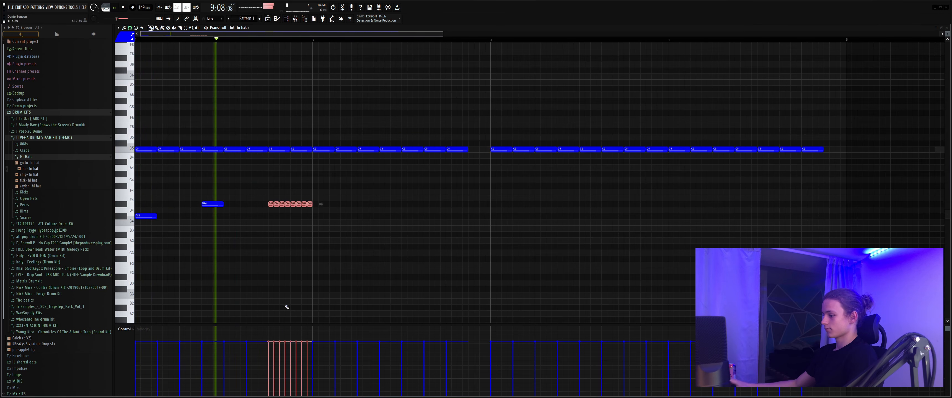
# Build a descending run of four short hi-hats at the start of bar 2, with a copy at step 3 and a low note at step 7.
pyautogui.moveTo(316, 150); pyautogui.dragTo(316, 161)
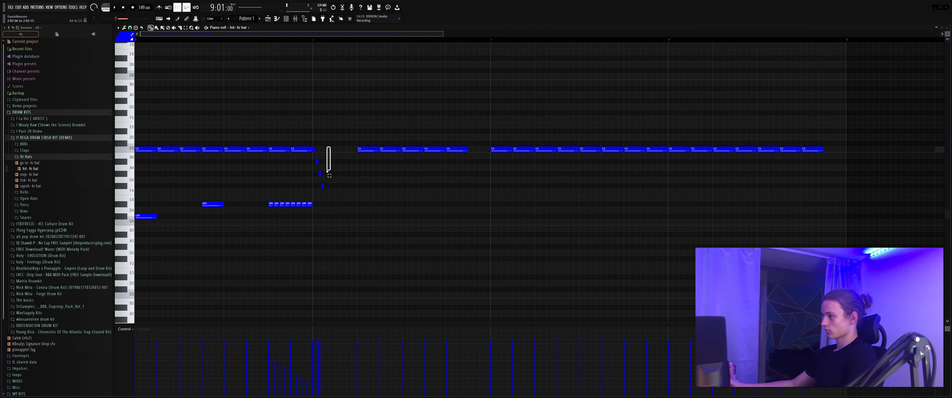
pyautogui.moveTo(328, 172); pyautogui.dragTo(314, 194)
pyautogui.moveTo(319, 153); pyautogui.dragTo(339, 153)
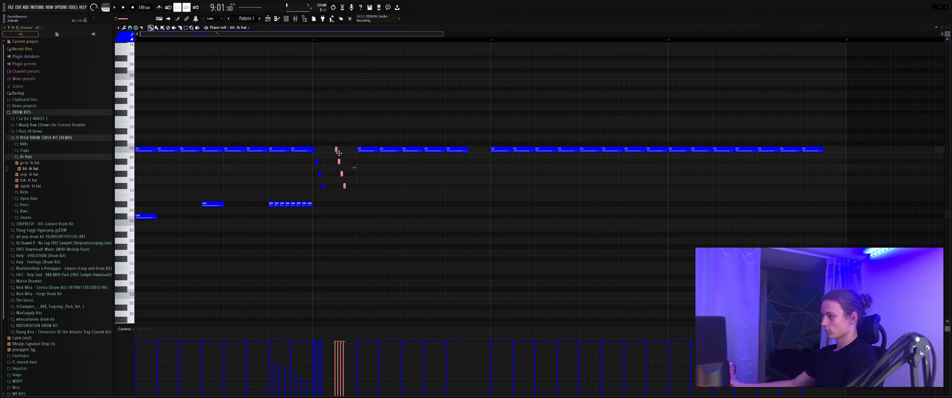
pyautogui.click(379, 234)
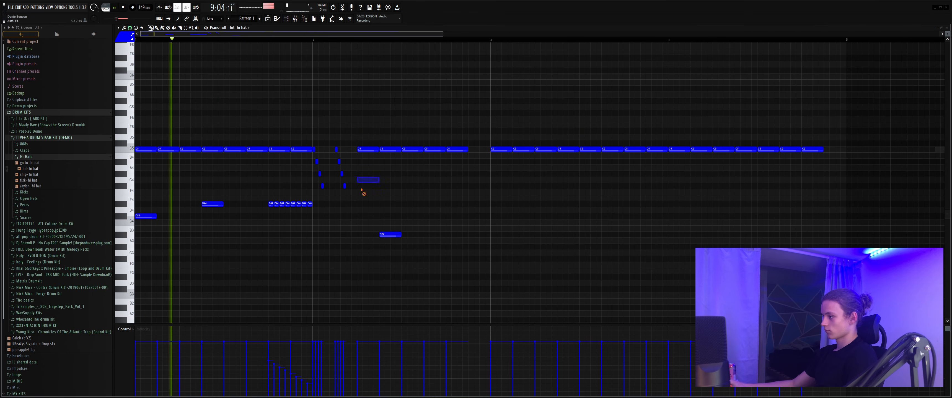
# Replace the copied hi-hat run in bar 2 with a duplicate of the first run after fading its velocities downward, and play it back.
pyautogui.moveTo(326, 148); pyautogui.dragTo(315, 194)
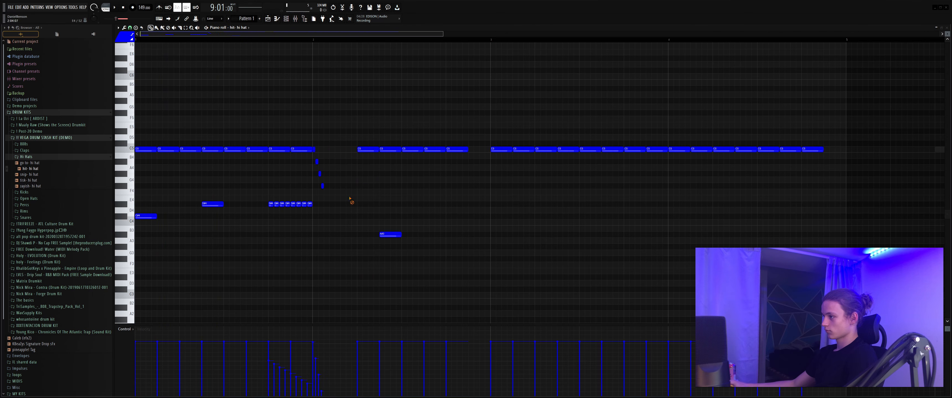
pyautogui.moveTo(338, 140); pyautogui.dragTo(312, 194)
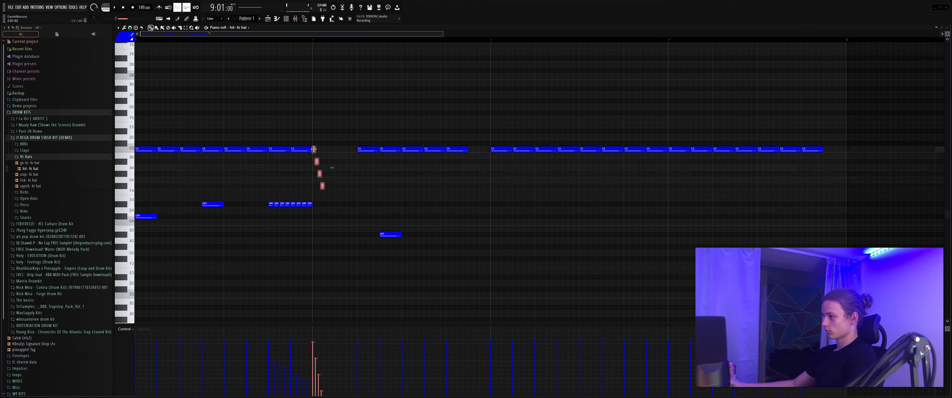
pyautogui.hotkey('ctrl', 'b')
pyautogui.press('space')
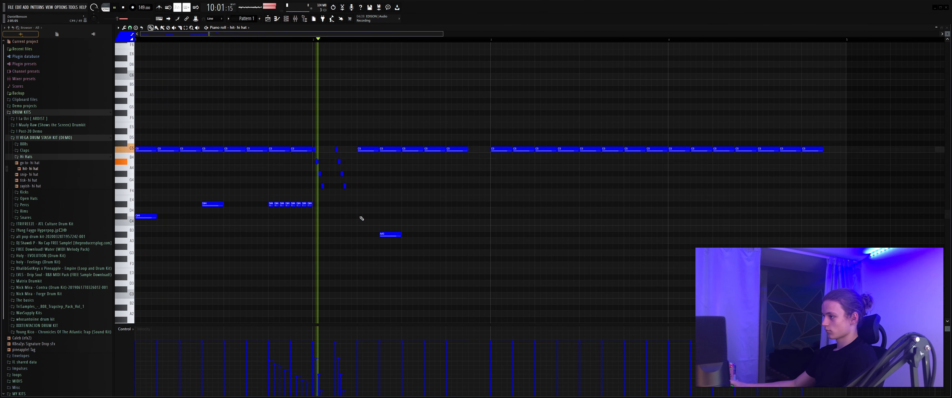
pyautogui.press('space')
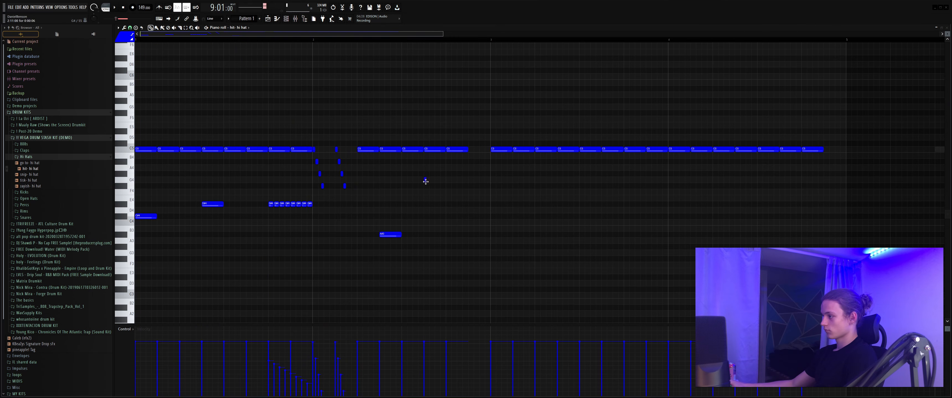
# Add a G4 hi-hat note at step 11 of bar 2, followed by a roll of eight short notes to the bar's end.
pyautogui.press('space')
pyautogui.click(426, 181)
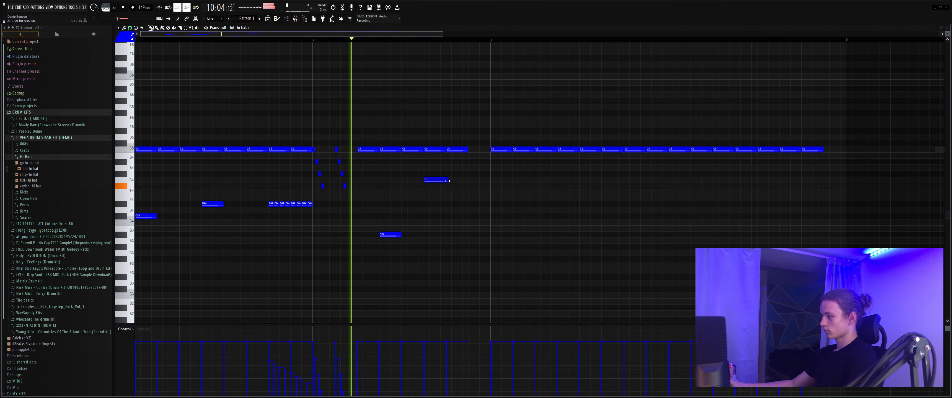
pyautogui.moveTo(447, 181); pyautogui.dragTo(442, 180)
pyautogui.click(448, 180)
pyautogui.press('space')
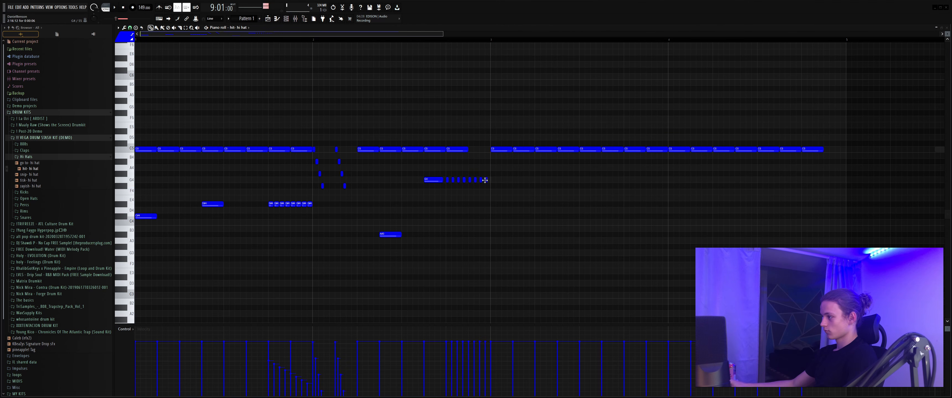
# Fade the velocities of the eight-note hi-hat roll at the end of bar 2 from full to near zero and play it.
pyautogui.moveTo(498, 172); pyautogui.dragTo(444, 191)
pyautogui.press('space')
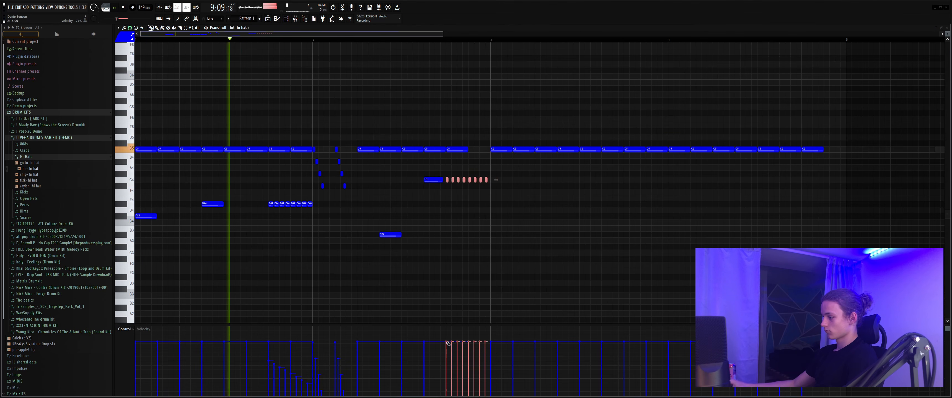
pyautogui.moveTo(448, 343); pyautogui.dragTo(486, 391)
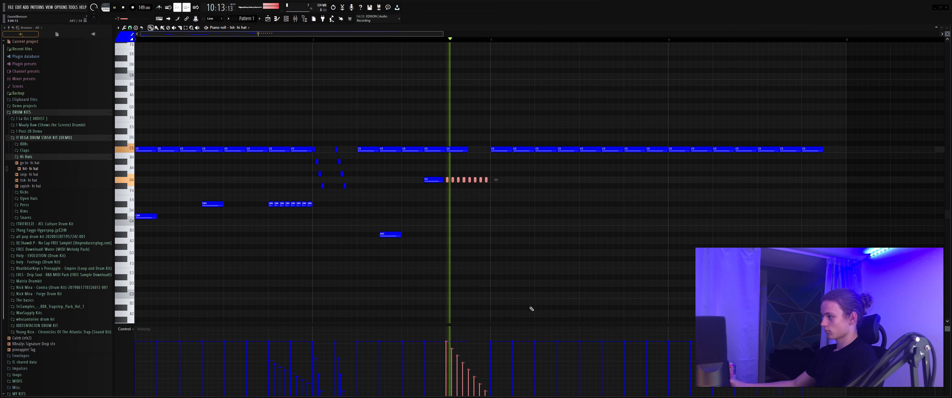
pyautogui.keyDown('ctrl'); pyautogui.click(465, 257); pyautogui.keyUp('ctrl')
pyautogui.press('space')
pyautogui.press('space')
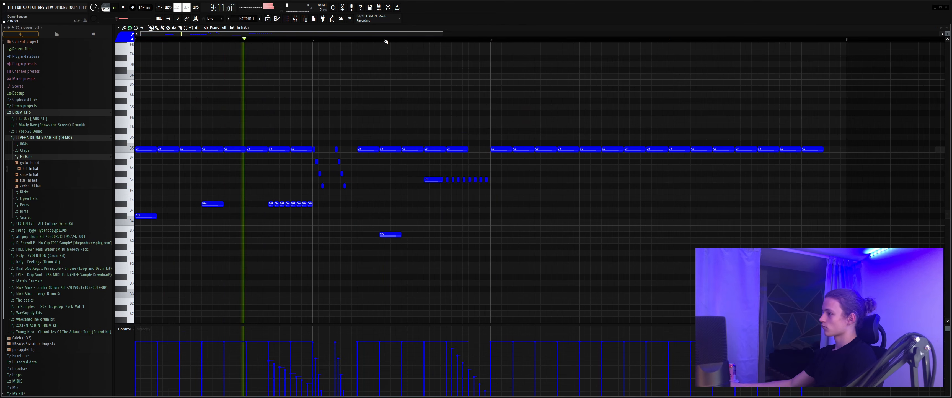
# Lower the early notes of the short G4 hi-hat roll ending bar 4 progressively into a descending run.
pyautogui.scroll(-3, 385, 41)
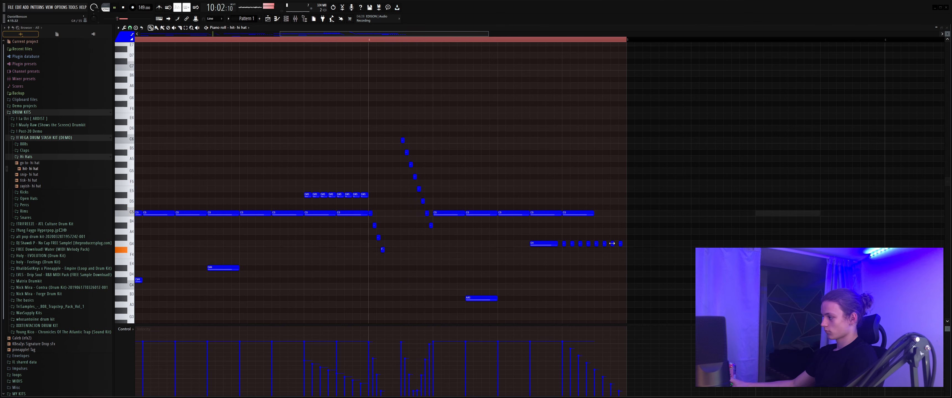
pyautogui.moveTo(580, 251); pyautogui.dragTo(580, 256)
pyautogui.moveTo(588, 245); pyautogui.dragTo(587, 262)
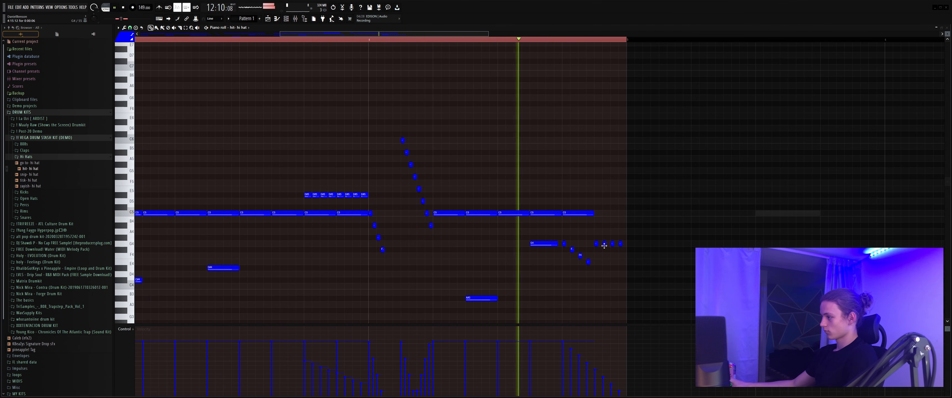
pyautogui.press('space')
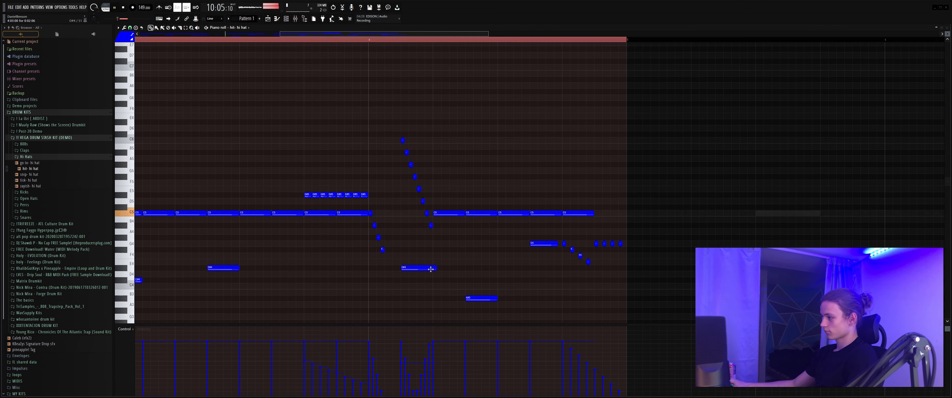
# Redraw the velocities of the eight-note descending hi-hat run in bar 4 as an even fade from high to low.
pyautogui.press('space')
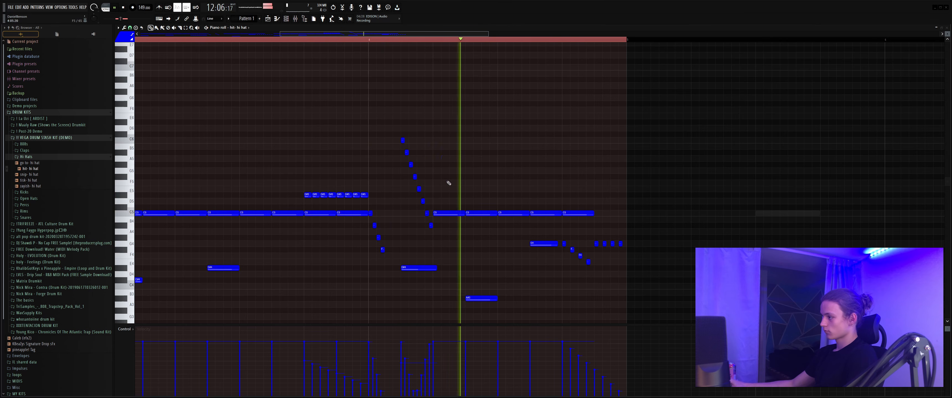
pyautogui.press('space')
pyautogui.moveTo(391, 133); pyautogui.dragTo(436, 239)
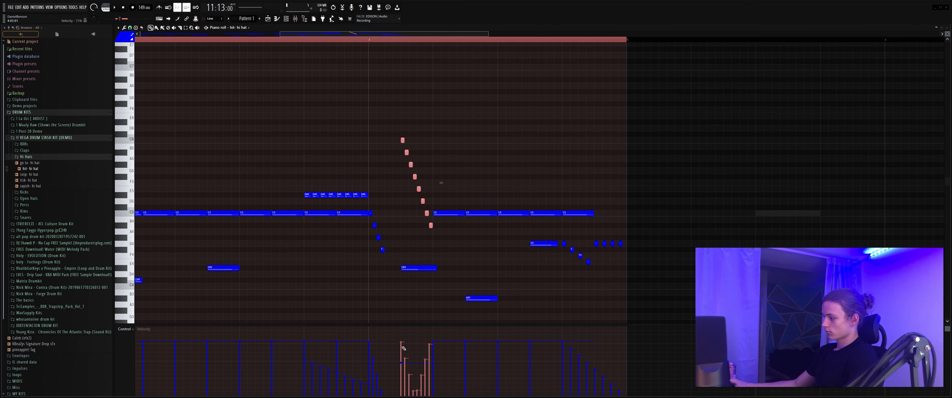
pyautogui.press('space')
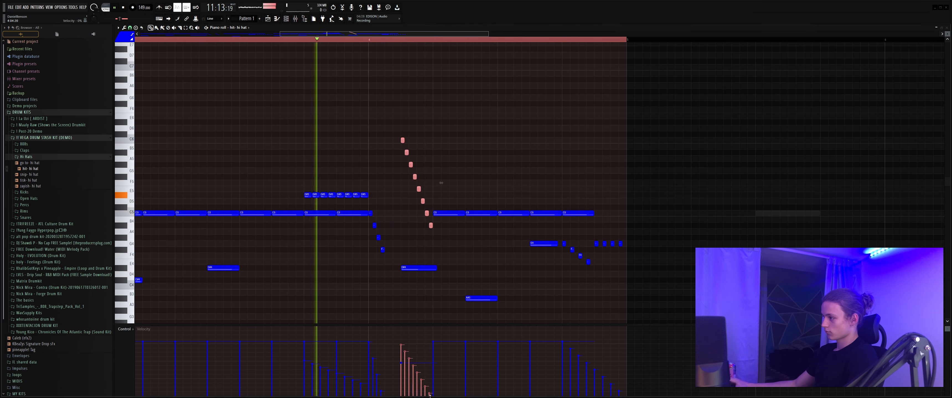
pyautogui.click(459, 243)
pyautogui.rightClick(460, 243)
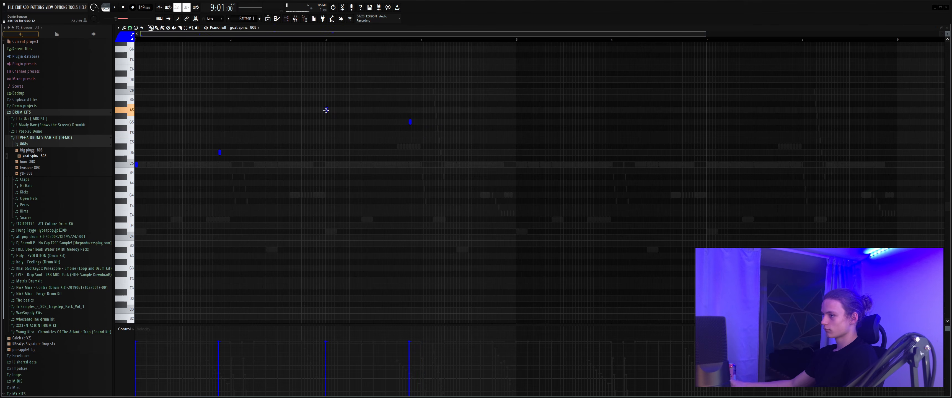
# Add goat spinz 808 notes on C5 at step 7 of bar 1 and on D5 near the end of bar 2.
pyautogui.press('space')
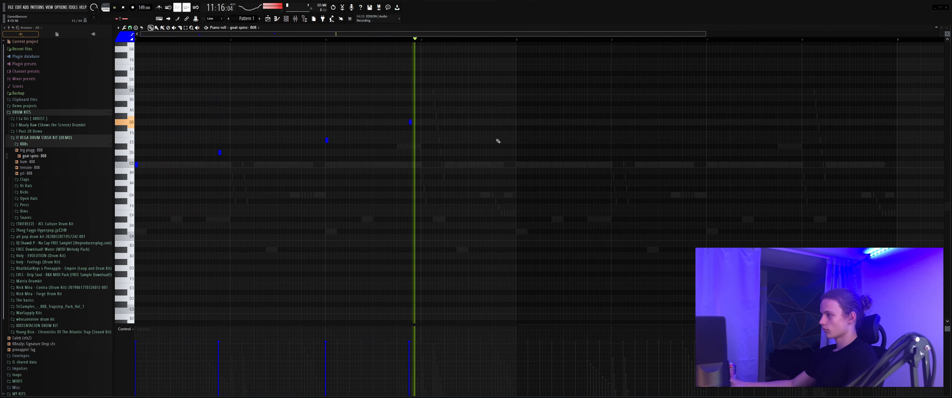
pyautogui.click(479, 122)
pyautogui.rightClick(479, 122)
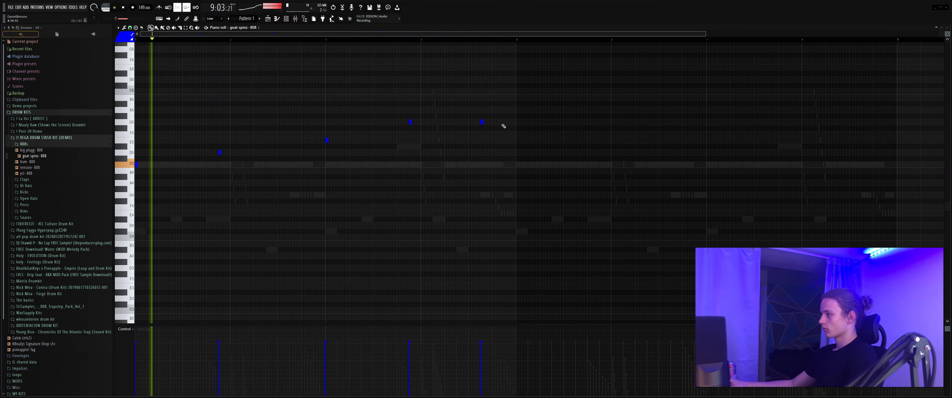
pyautogui.click(172, 164)
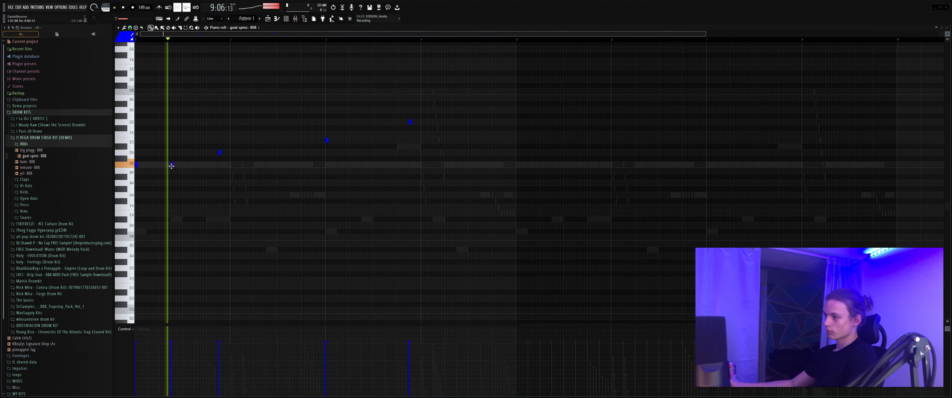
pyautogui.click(302, 153)
# Drop the three short 808 roll notes near the end of bar 2 by one octave and play the pattern.
pyautogui.press('space')
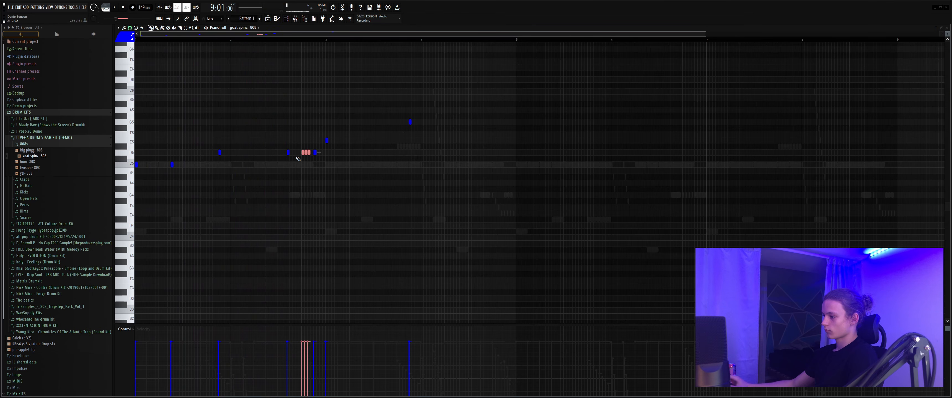
pyautogui.hotkey('ctrl', 'Down')
pyautogui.press('space')
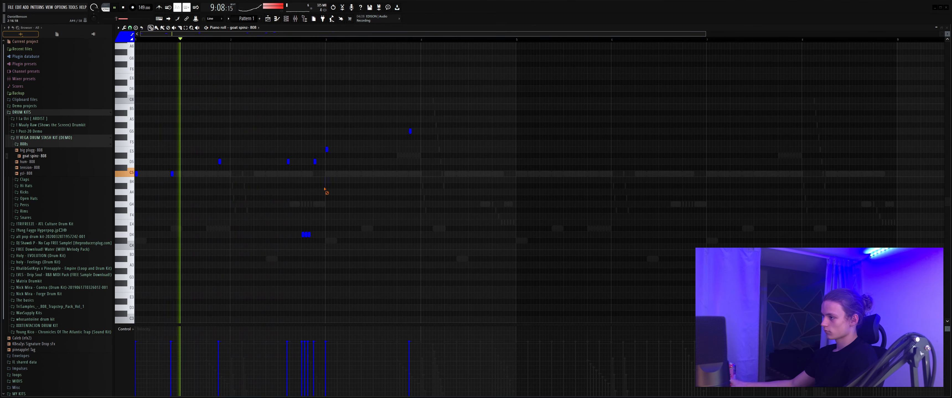
pyautogui.click(316, 174)
pyautogui.rightClick(317, 176)
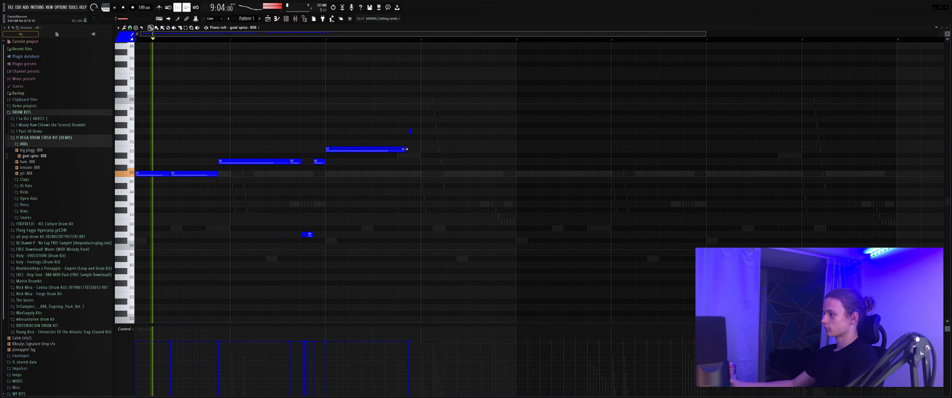
# Add a second E5 808 note at step 7 of bar 3 and extend it to the first G5 note.
pyautogui.click(364, 149)
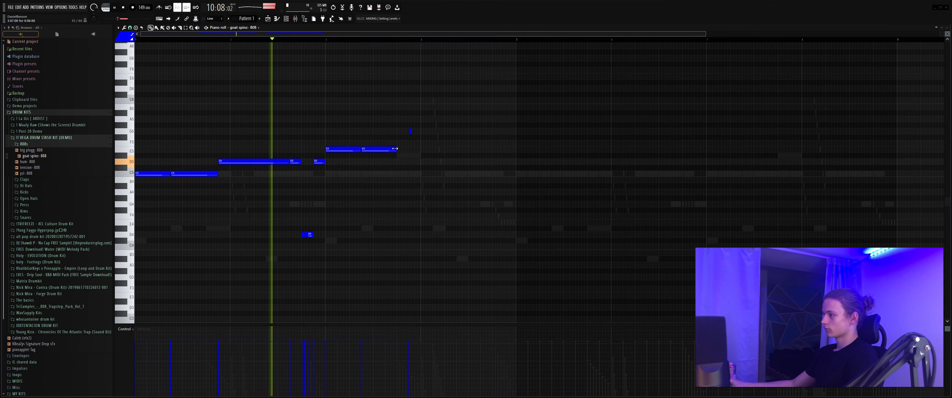
pyautogui.moveTo(405, 151); pyautogui.dragTo(409, 151)
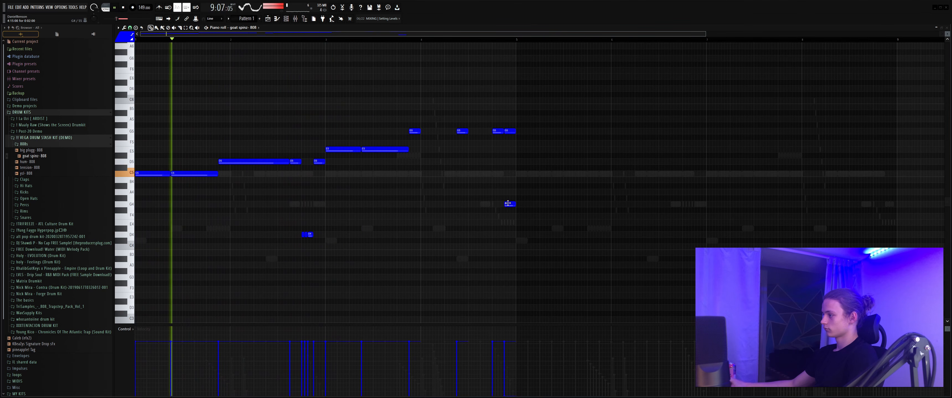
# Turn the G4 808 note at the end of bar 4 into a slide note.
pyautogui.doubleClick(510, 205)
pyautogui.click(446, 190)
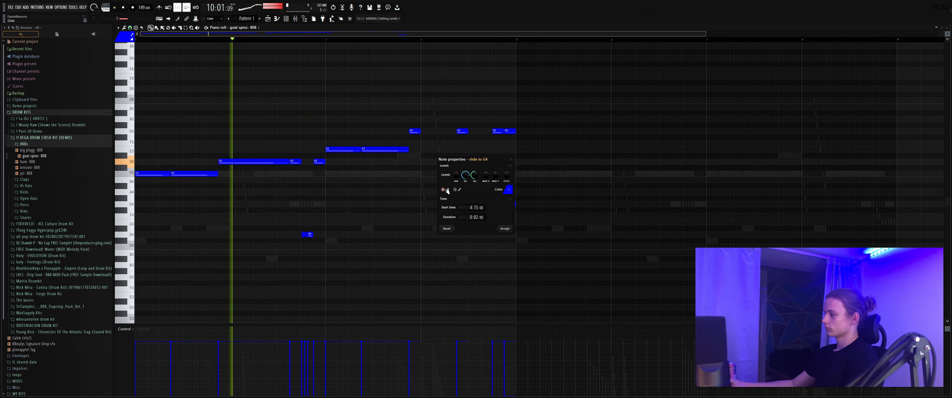
pyautogui.click(505, 229)
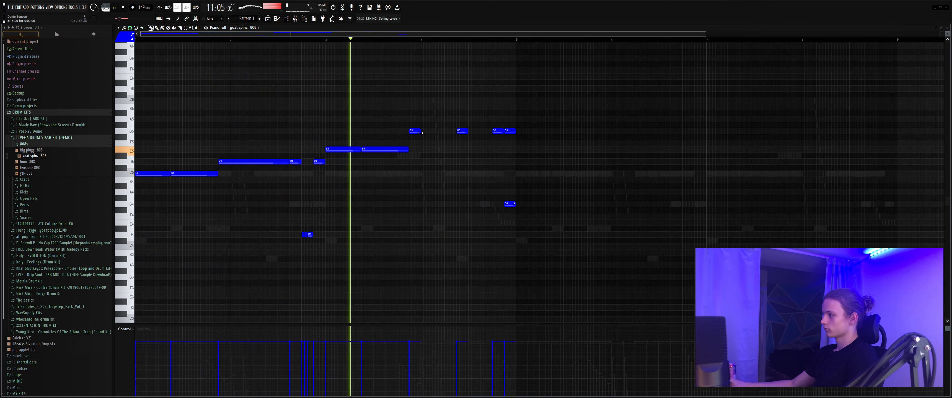
# Lengthen the G5 808 notes in bar 4 to close the gaps, and duplicate the four-bar 808 pattern to fill eight bars.
pyautogui.moveTo(420, 132); pyautogui.dragTo(467, 134)
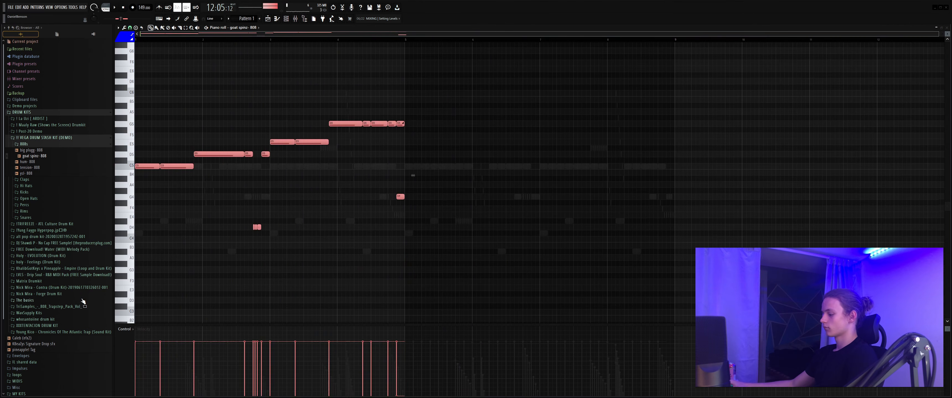
pyautogui.hotkey('ctrl', 'b')
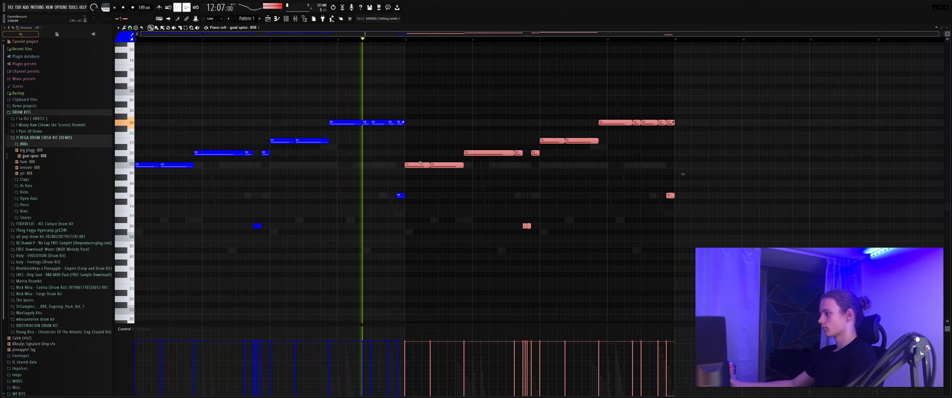
pyautogui.keyDown('ctrl'); pyautogui.click(441, 200); pyautogui.keyUp('ctrl')
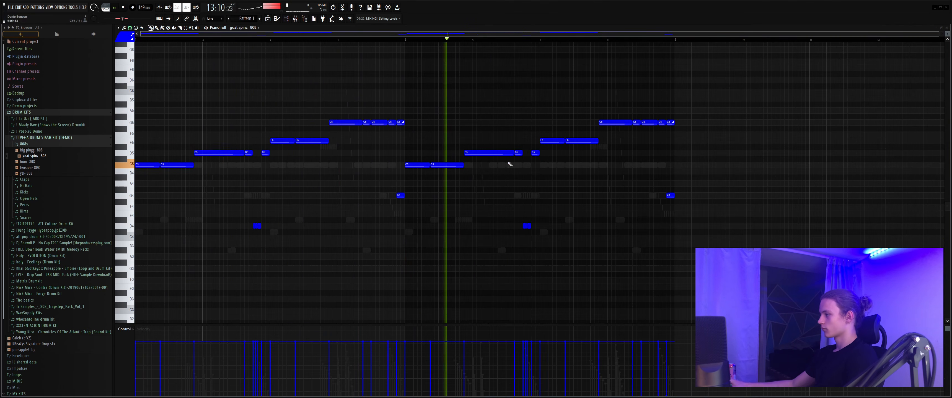
# Raise the short D5 808 note in bar 6 and the two E5 notes in bar 7 by one octave.
pyautogui.moveTo(525, 150); pyautogui.dragTo(520, 161)
pyautogui.hotkey('ctrl', 'Up')
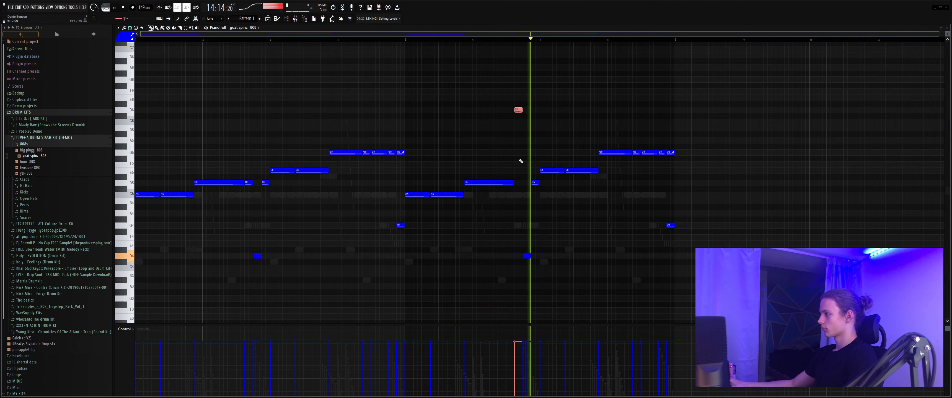
pyautogui.hotkey('ctrl', 'Up')
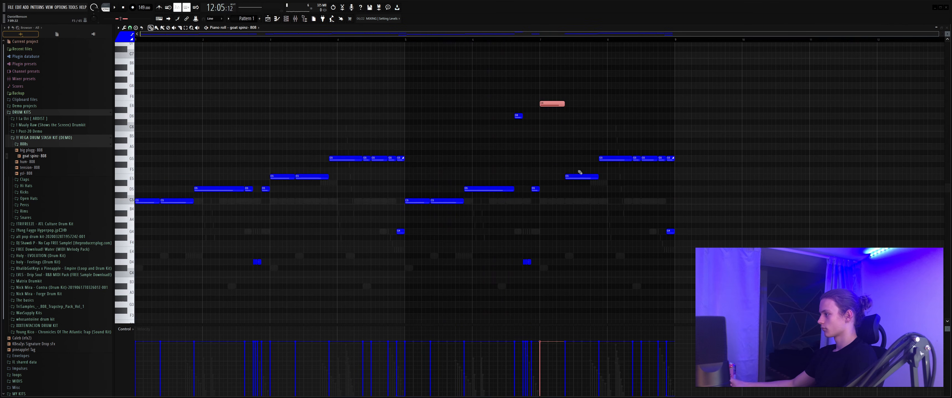
pyautogui.keyDown('ctrl'); pyautogui.click(604, 108); pyautogui.keyUp('ctrl')
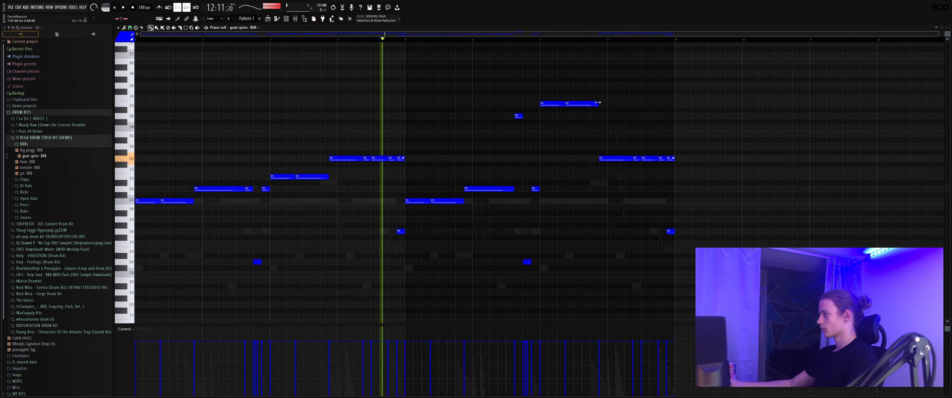
# Try shortening the second E6 808 note in bar 7 and placing a D6 note after it.
pyautogui.moveTo(597, 106); pyautogui.dragTo(588, 106)
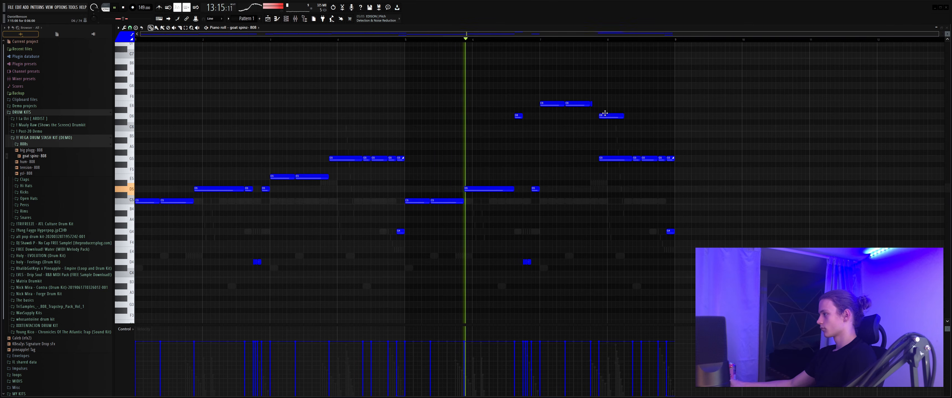
pyautogui.moveTo(593, 104); pyautogui.dragTo(591, 104)
pyautogui.moveTo(613, 105); pyautogui.dragTo(596, 106)
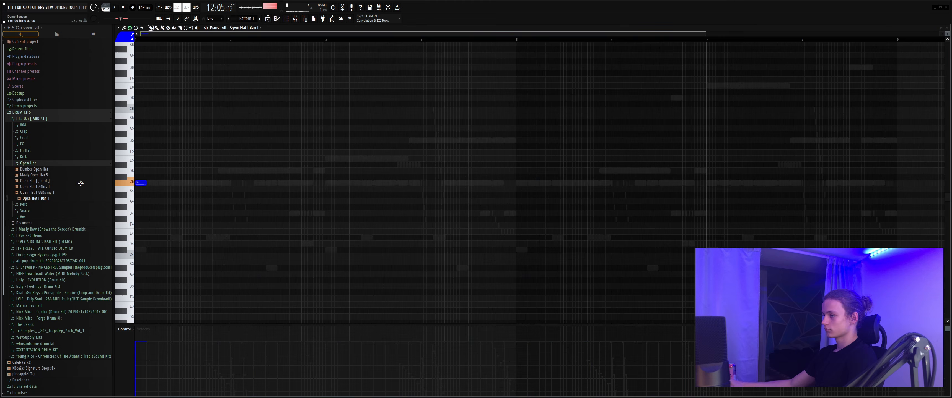
# Try an extra C5 open hat hit at step 16 of bar 1 against the playing pattern.
pyautogui.press('space')
pyautogui.click(227, 183)
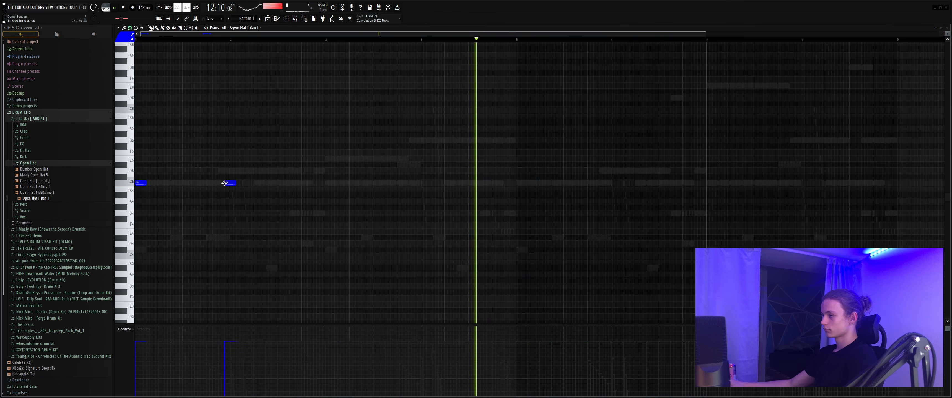
pyautogui.rightClick(228, 183)
pyautogui.press('space')
pyautogui.press('space')
pyautogui.press('space')
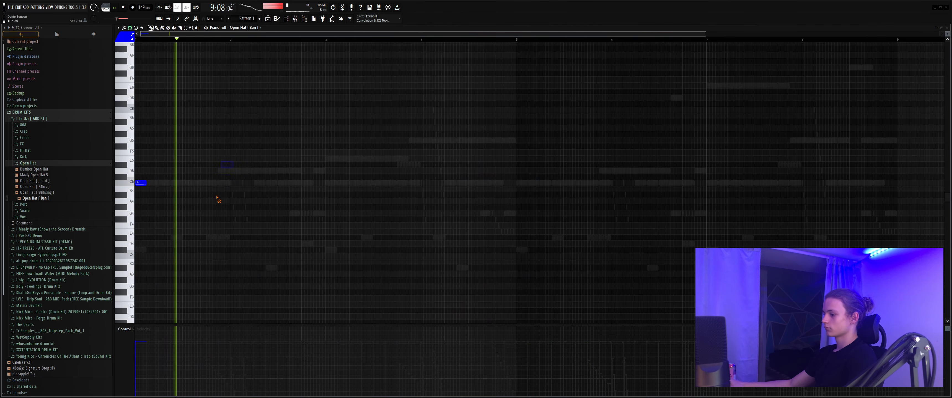
# Add a C5 open hat hit at the start of bar 5 and lower the open hat's channel volume.
pyautogui.click(519, 183)
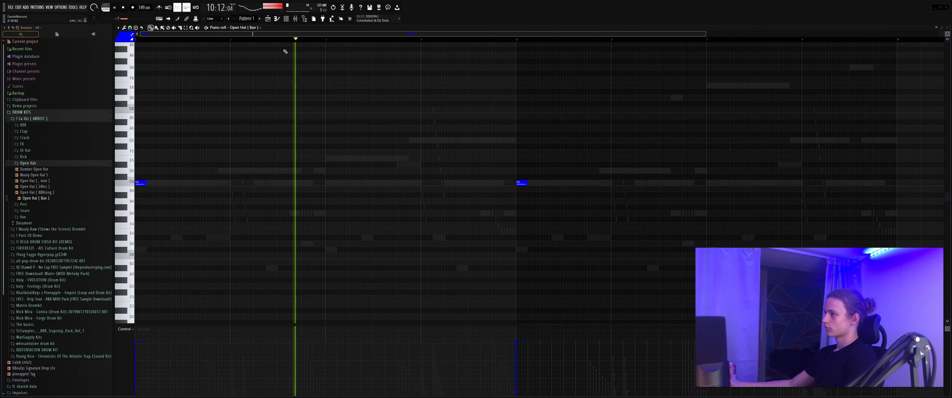
pyautogui.scroll(-1, 279, 40)
pyautogui.click(287, 19)
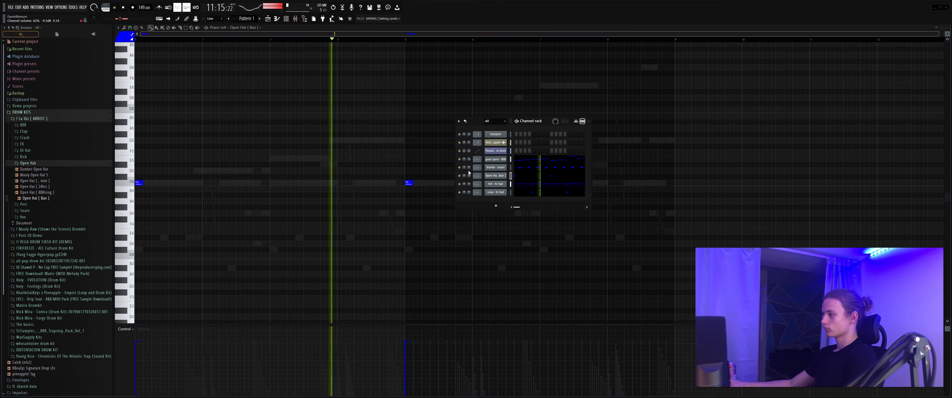
pyautogui.moveTo(468, 176); pyautogui.dragTo(468, 187)
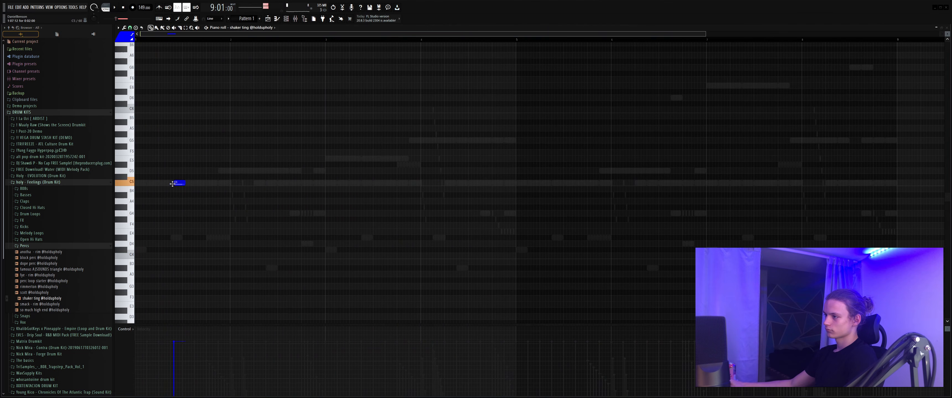
# Place C5 shaker ting hits at step 7 of bars 1 and 3 and step 15 of bars 2 and 4.
pyautogui.press('space')
pyautogui.moveTo(173, 184); pyautogui.dragTo(170, 183)
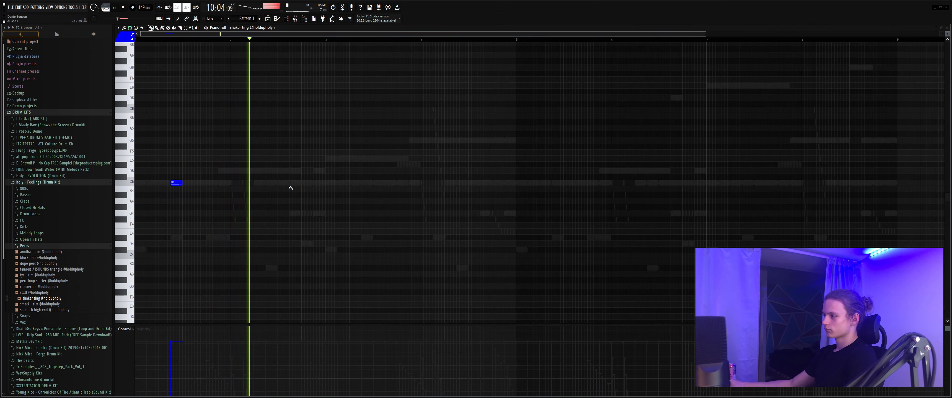
pyautogui.click(317, 182)
pyautogui.click(364, 183)
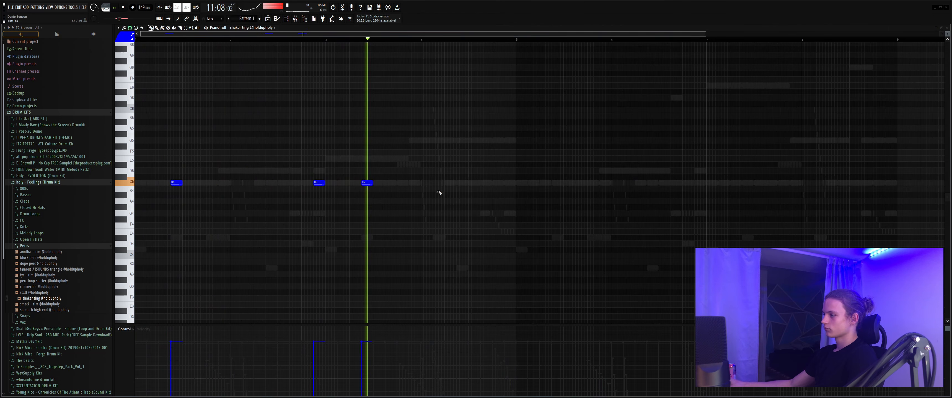
pyautogui.click(509, 183)
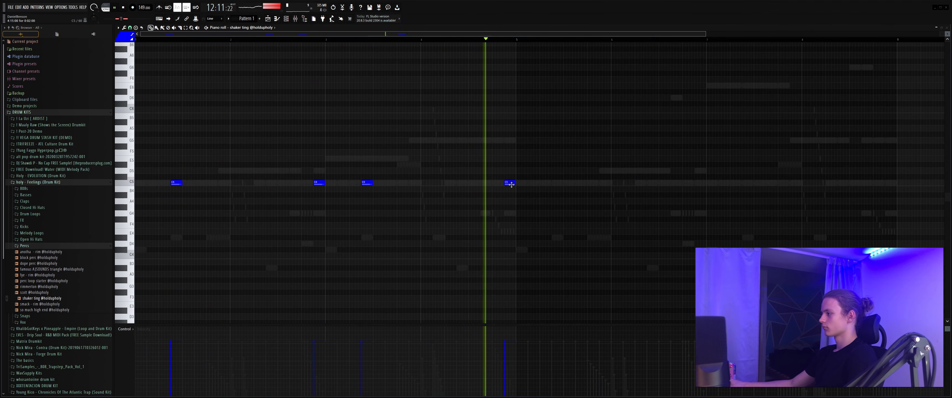
# Duplicate the four shaker ting hits and align the copies with step 7 of bar 5 to fill eight bars.
pyautogui.hotkey('ctrl', 'a')
pyautogui.hotkey('ctrl', 'b')
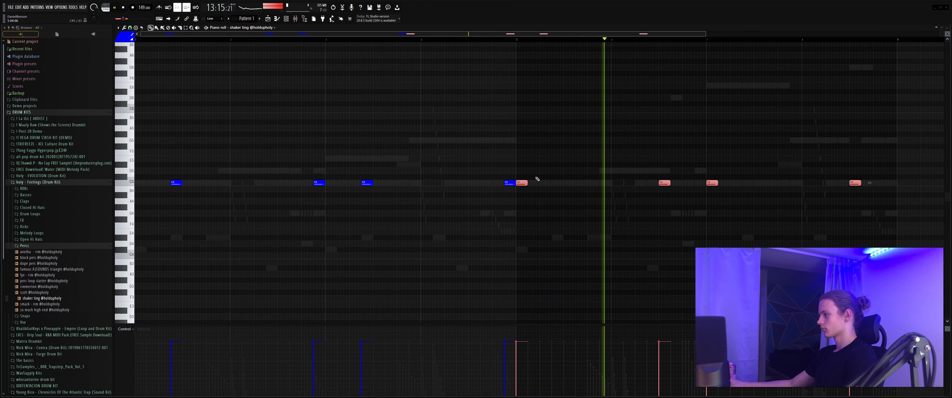
pyautogui.moveTo(522, 184); pyautogui.dragTo(556, 188)
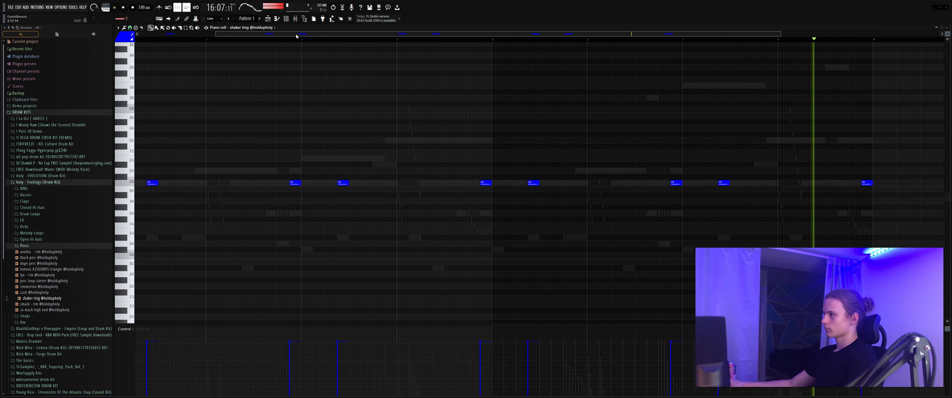
pyautogui.click(268, 19)
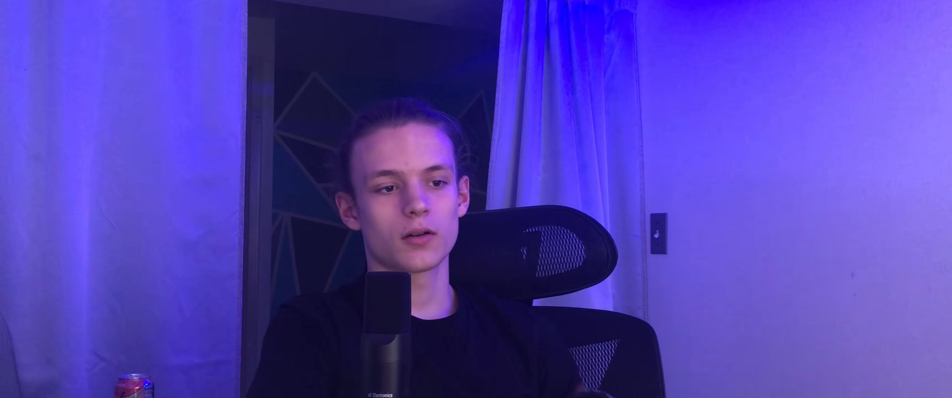